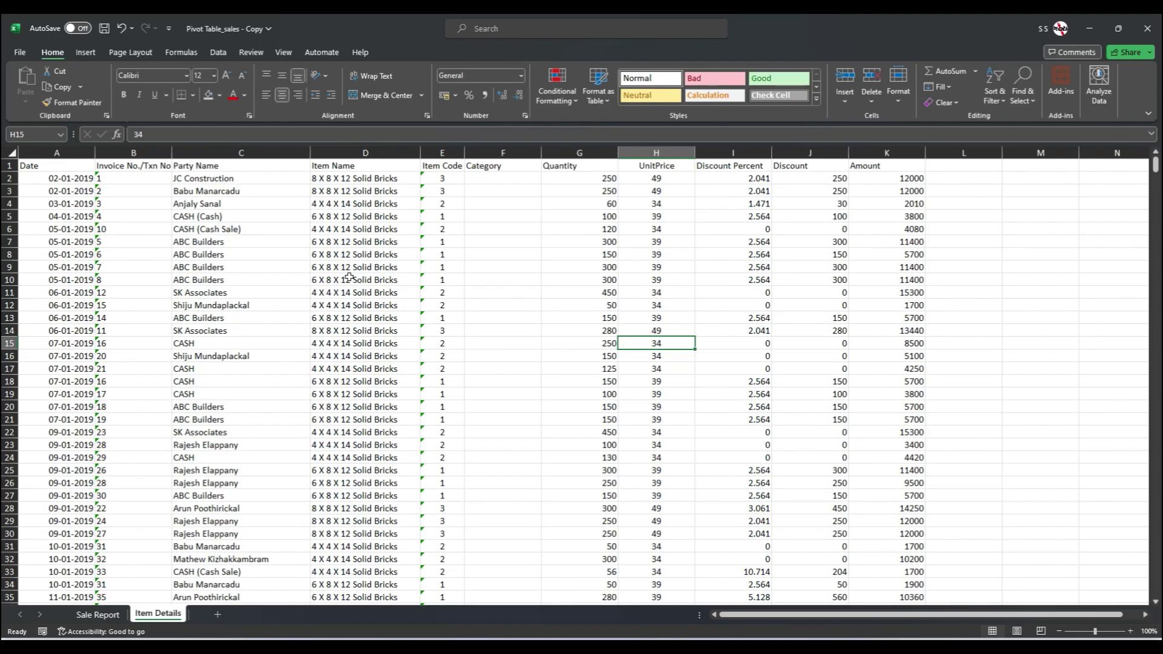
click(218, 55)
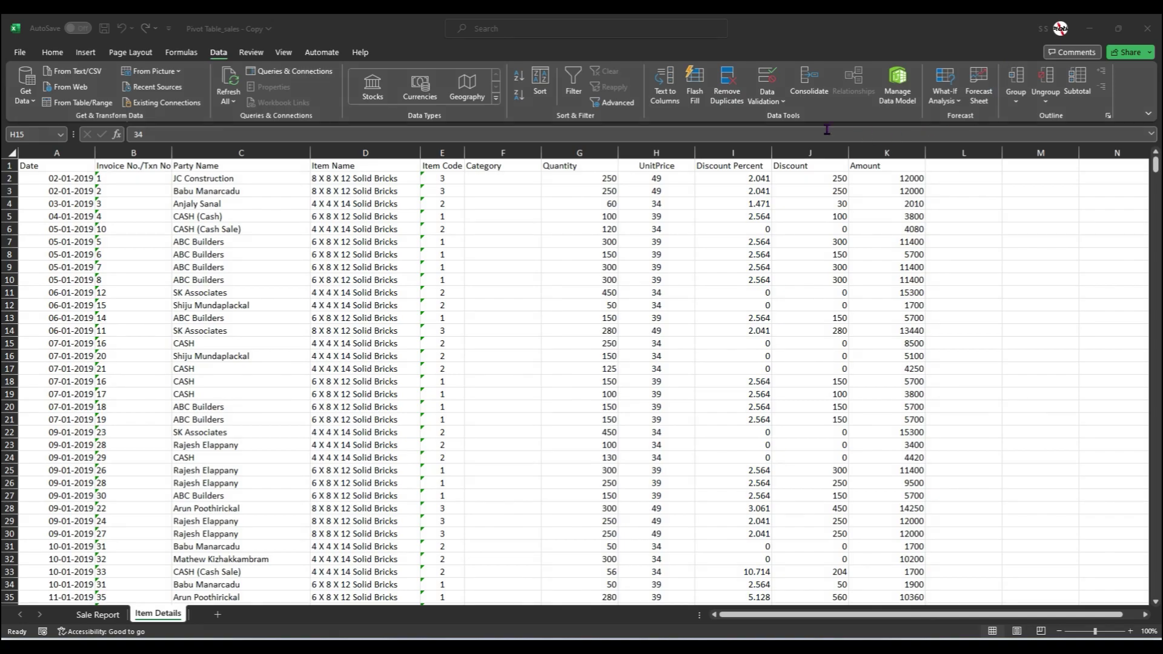
click(372, 255)
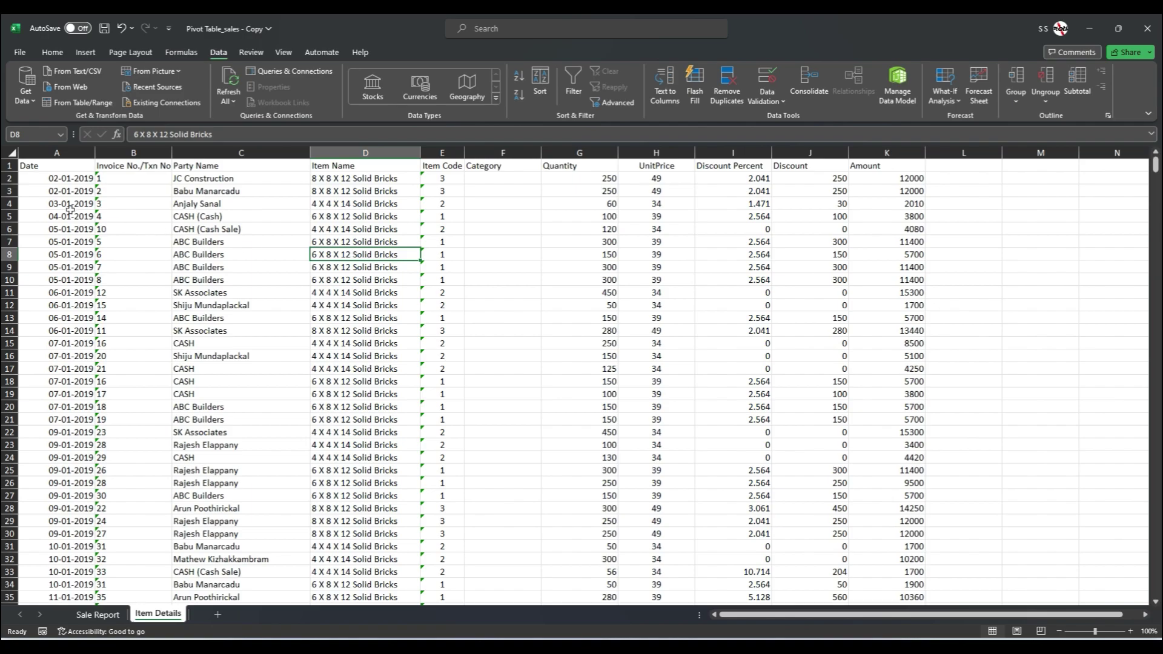
click(73, 181)
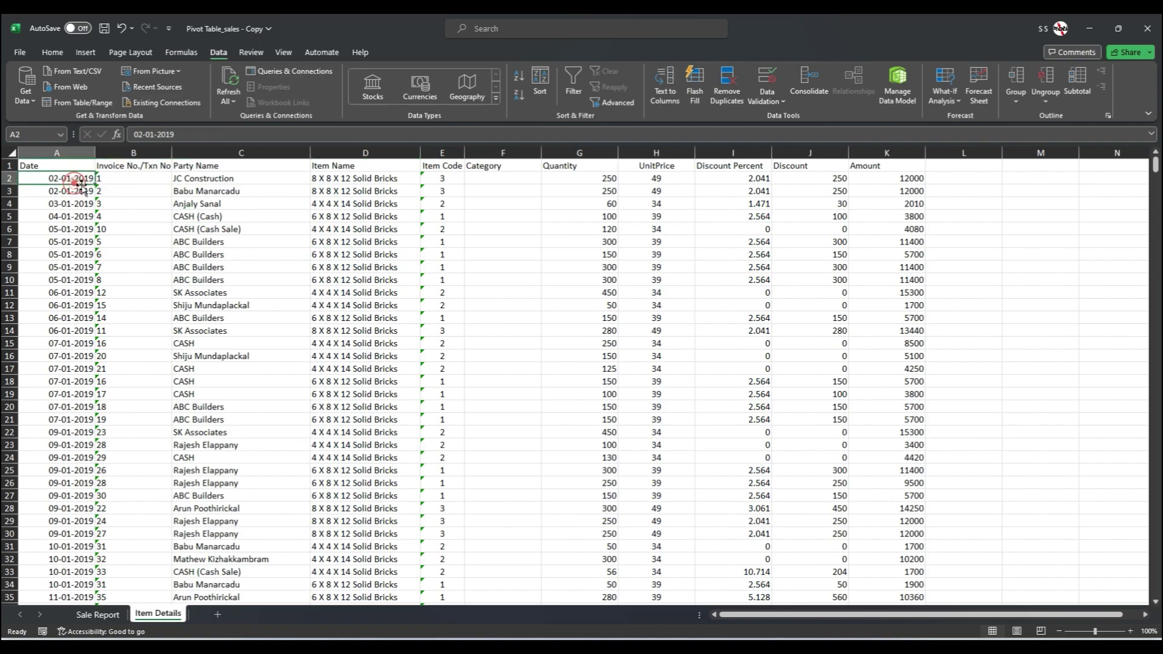
click(207, 180)
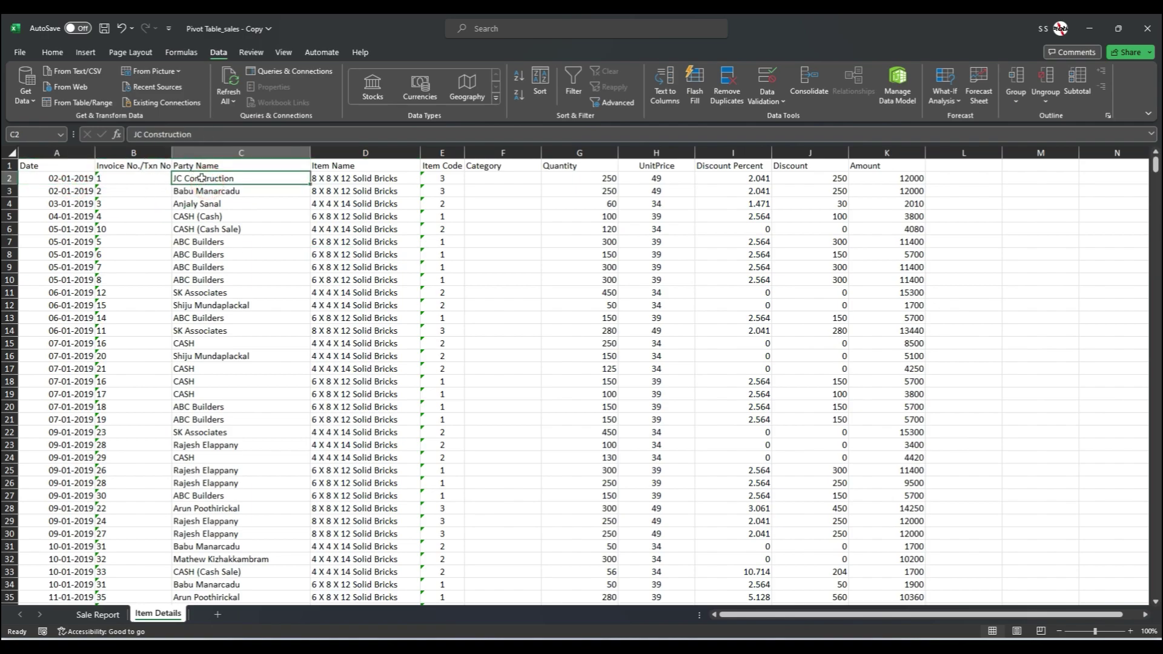
Fill cell D2, the first 8 X 8 X 12 Solid Bricks entry, with yellow.
click(323, 179)
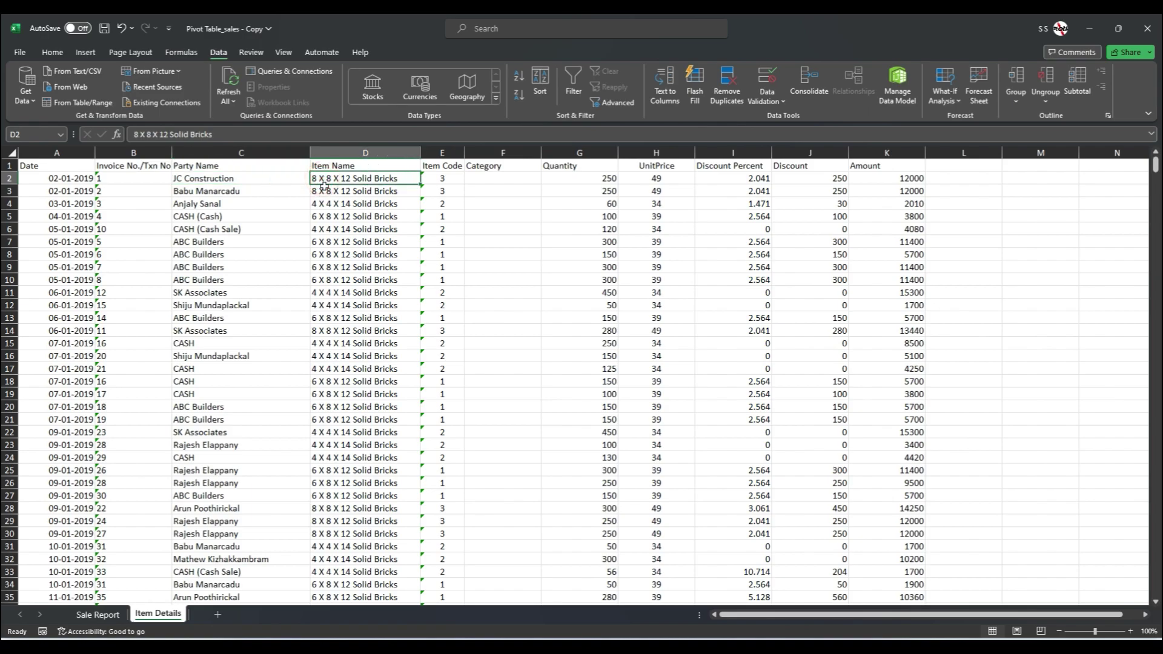
click(53, 56)
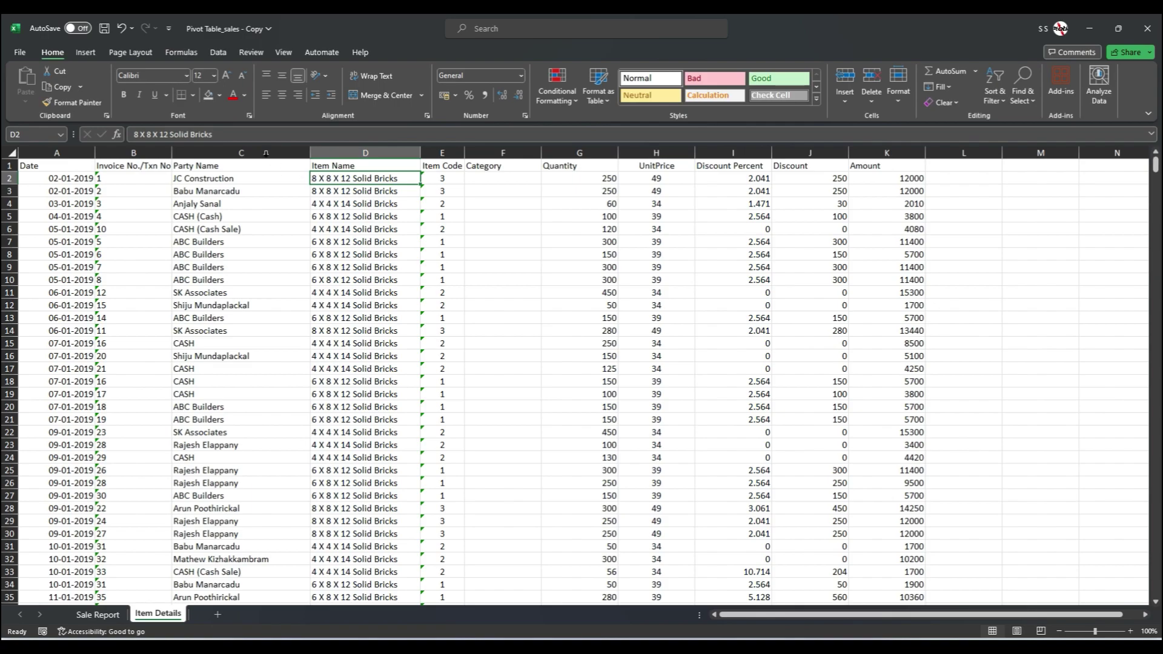
click(221, 96)
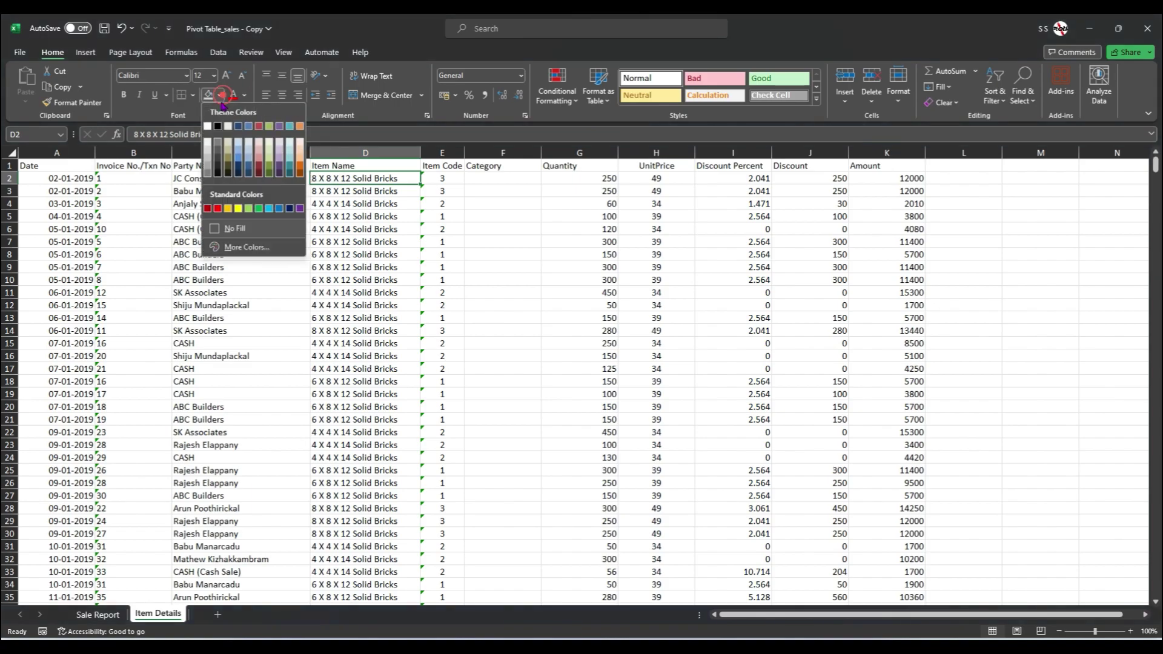
click(241, 209)
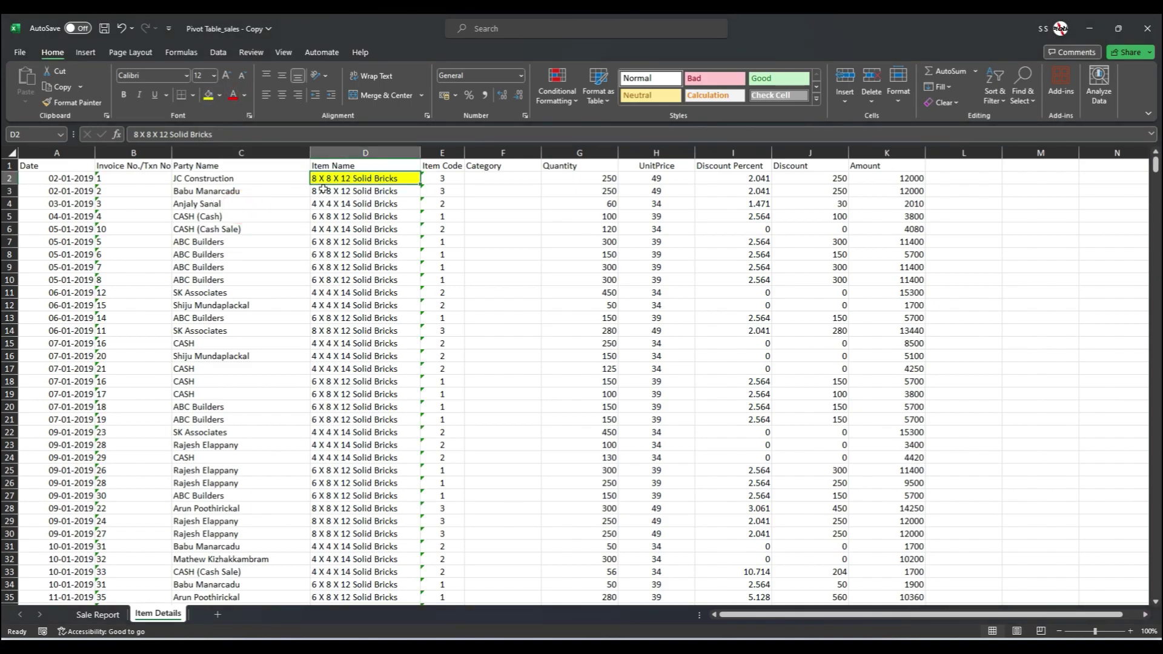
Fill cell D4, the first 4 X 4 X 14 Solid Bricks entry, with a medium blue.
click(317, 205)
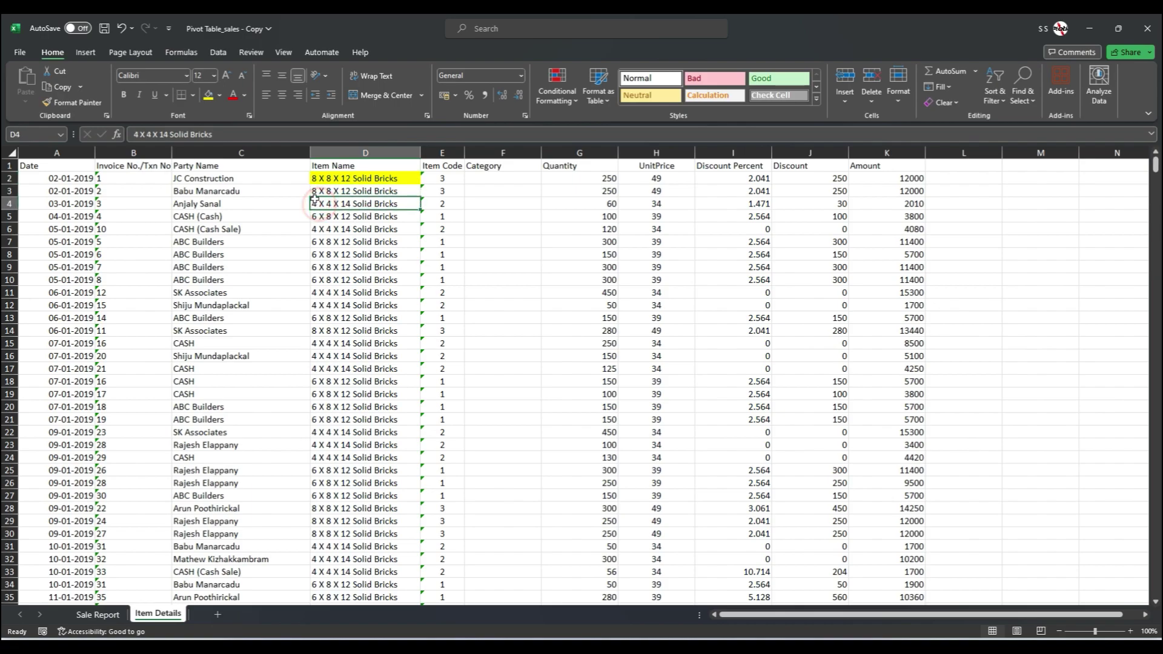
click(222, 96)
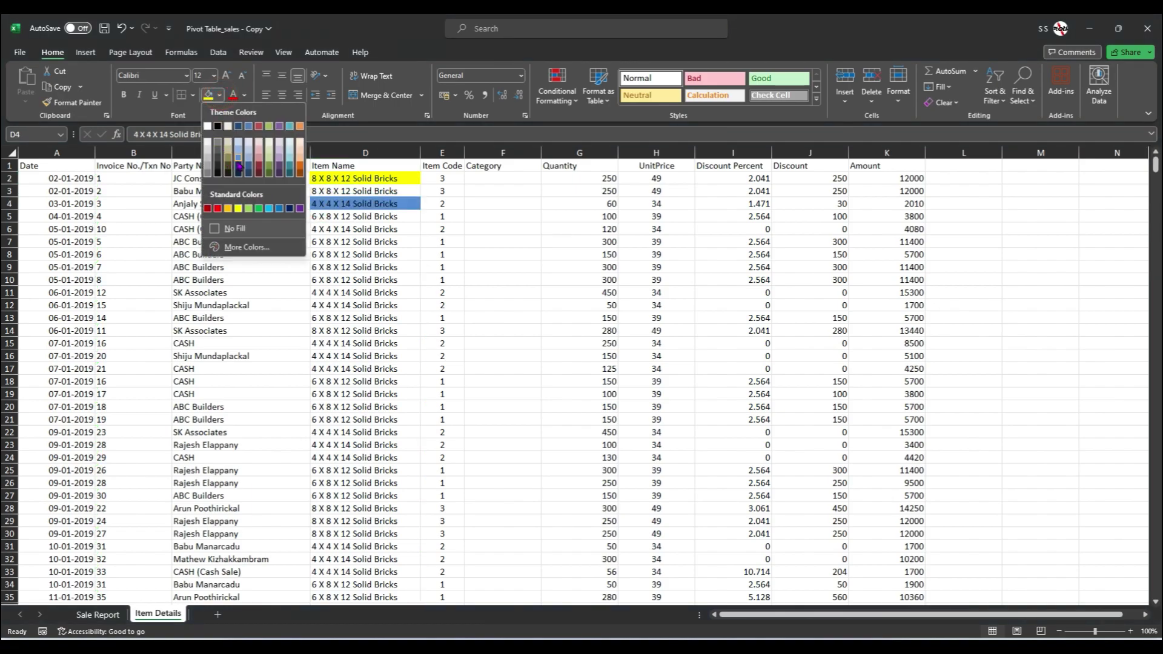
click(240, 161)
Fill the 6 X 8 X 12 Solid Bricks cell D5 with light red and the 4 X 4 X 14 cell D4 with light blue.
click(329, 219)
click(220, 95)
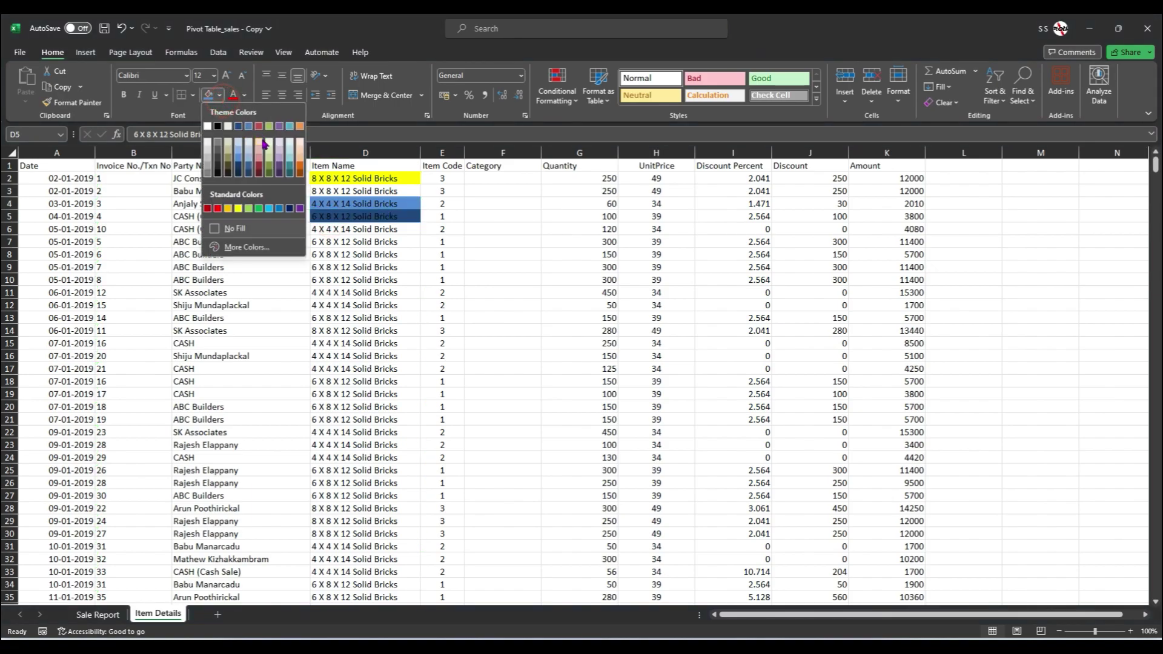
click(262, 143)
click(335, 206)
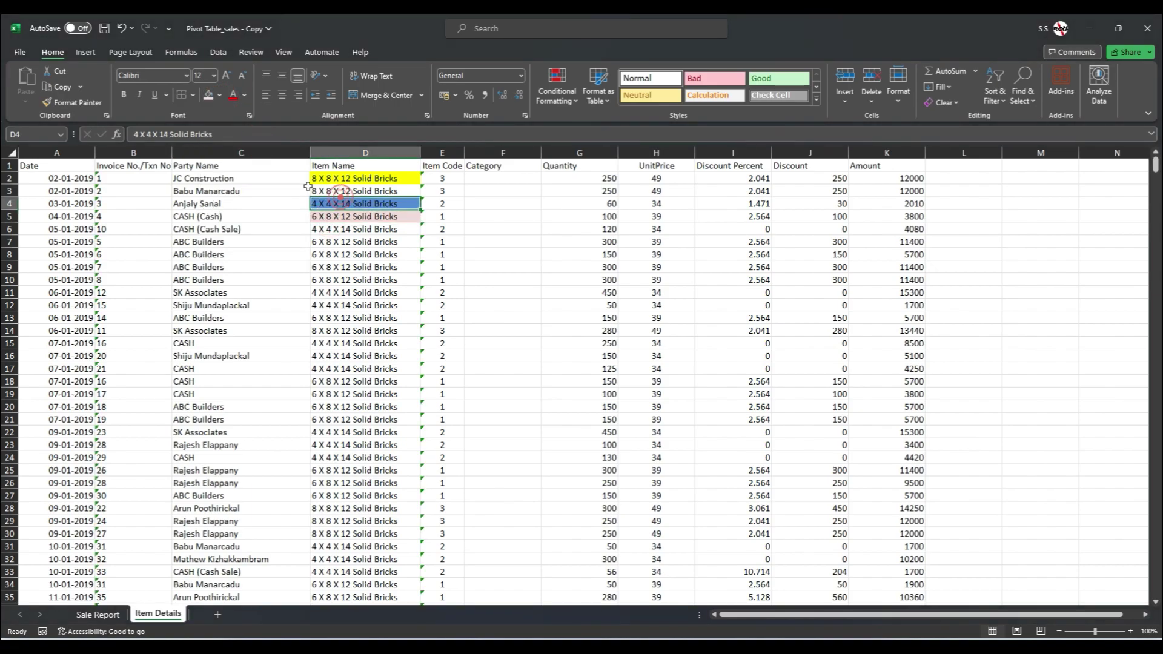
click(219, 95)
click(249, 140)
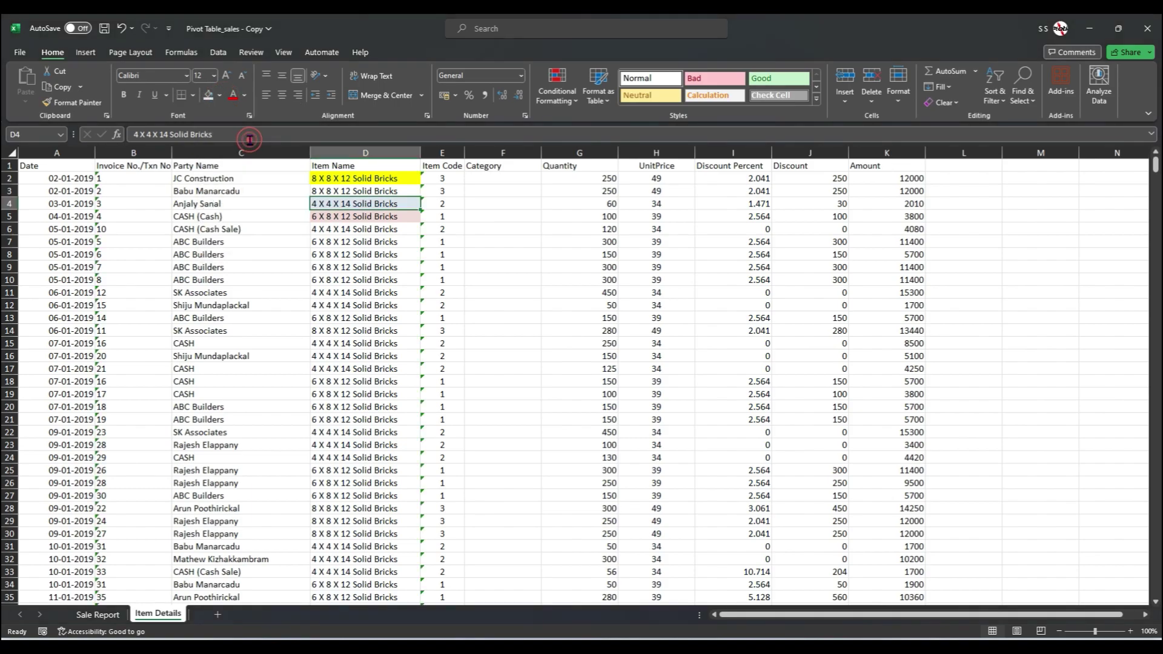
Examine the highlighted item names in rows 2, 4 and 5 alongside their values in the Quantity column.
click(367, 233)
click(347, 204)
click(340, 211)
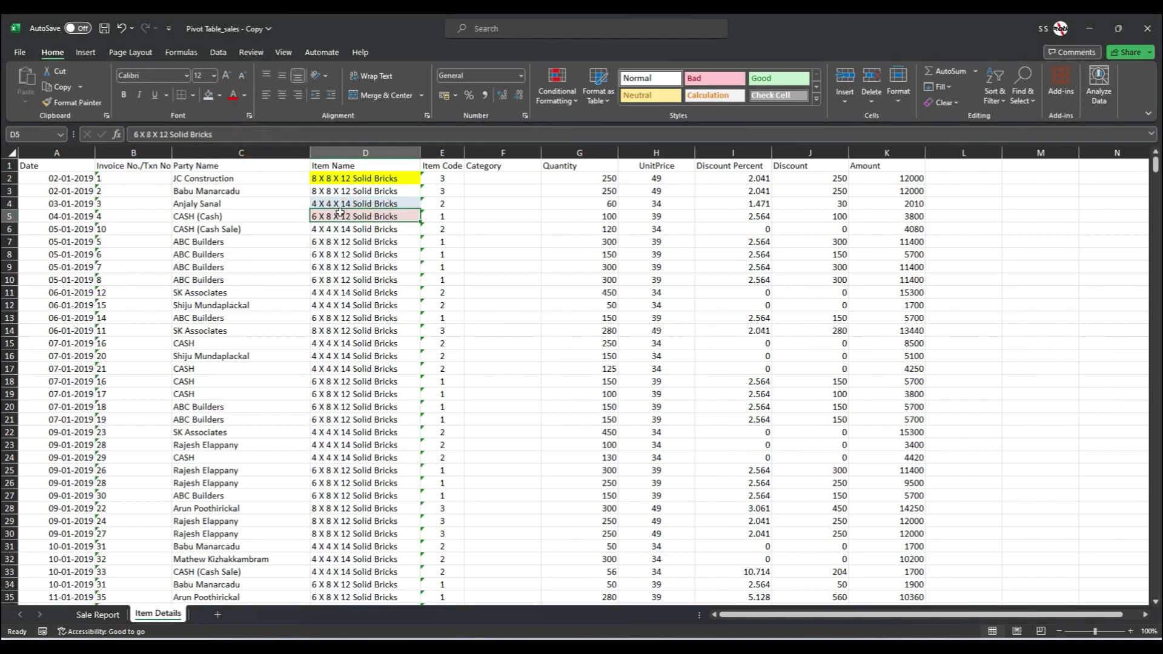
click(329, 178)
click(329, 204)
click(330, 217)
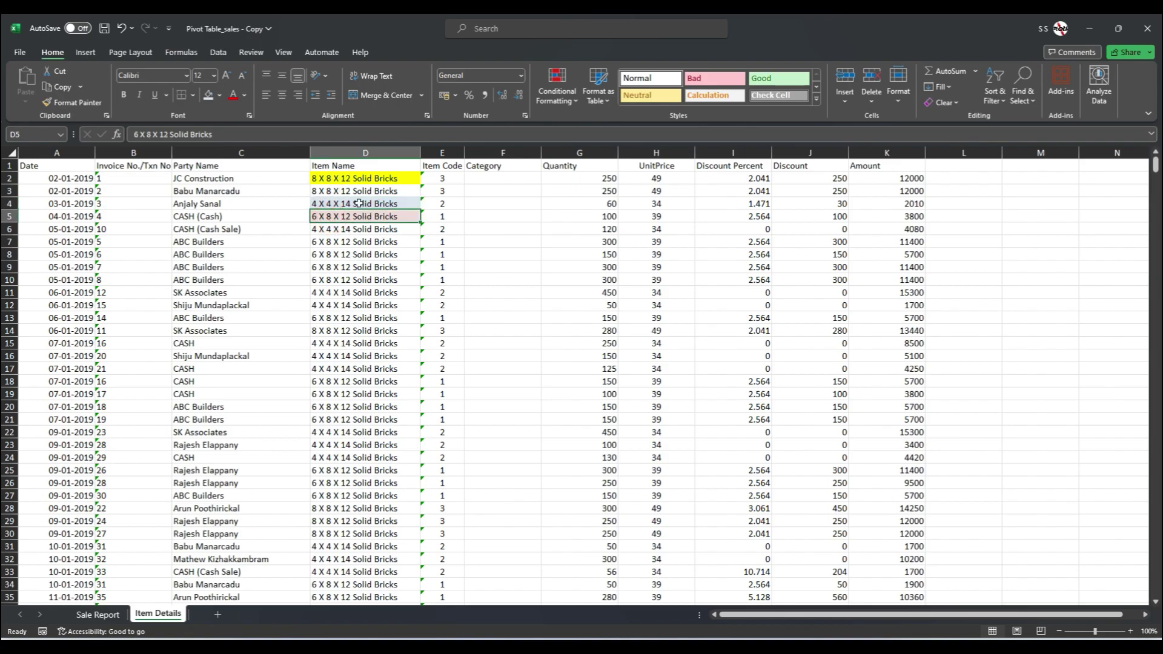
click(355, 178)
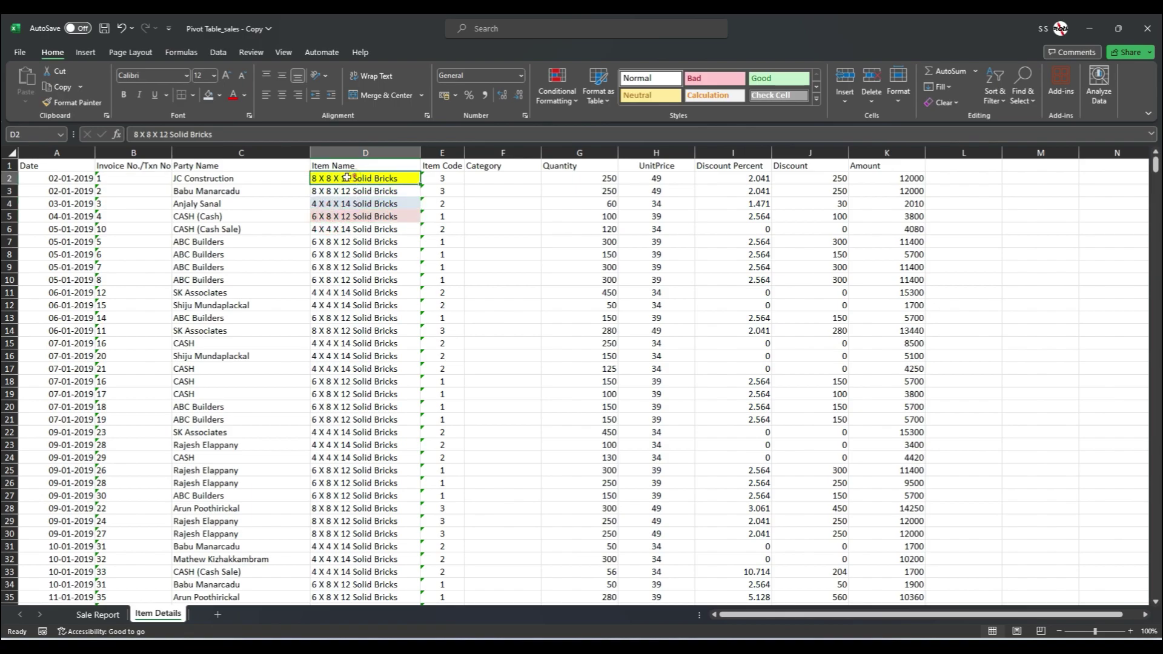
click(609, 180)
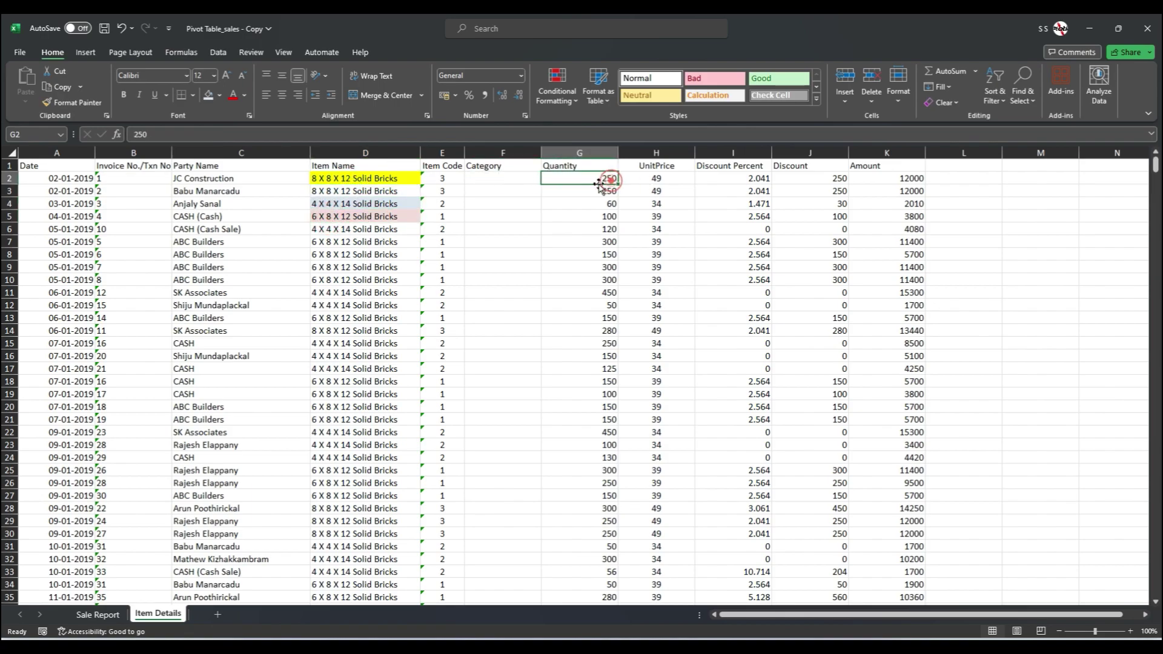
click(345, 203)
click(608, 204)
click(383, 215)
click(607, 212)
drag(381, 229, 355, 440)
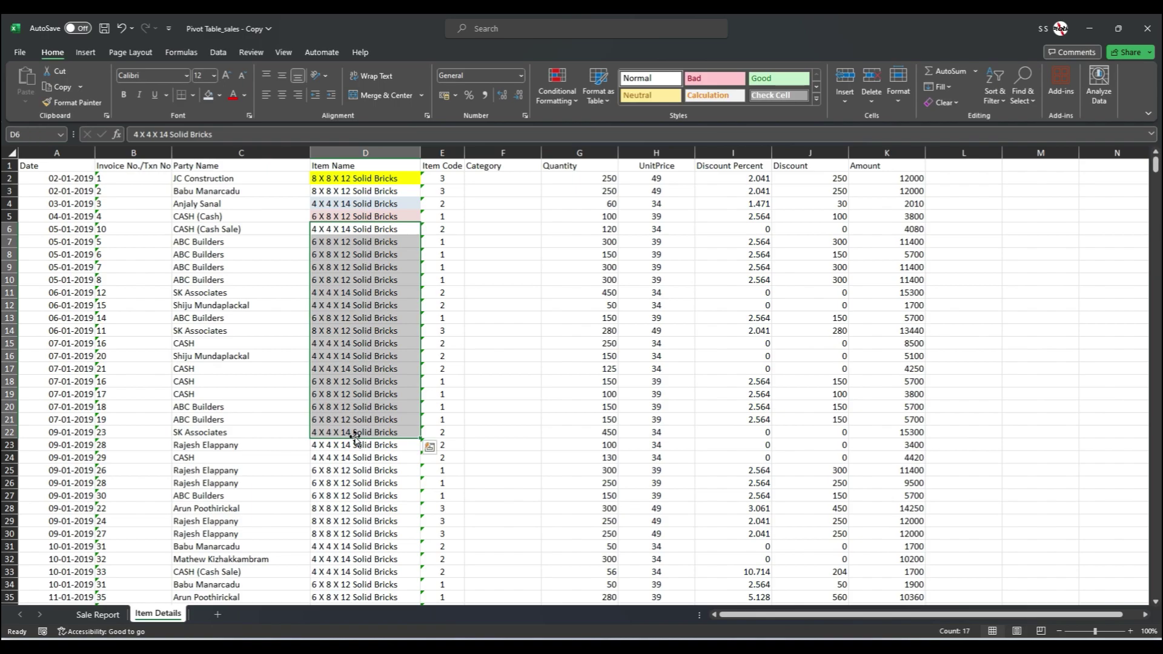
click(355, 178)
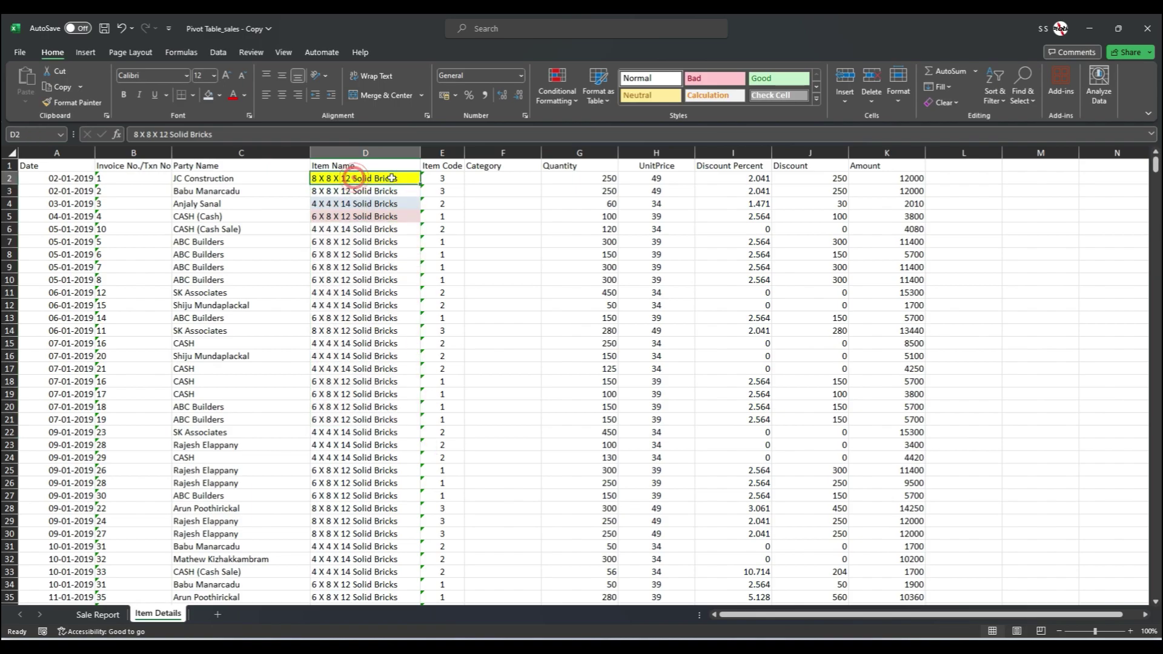
click(604, 178)
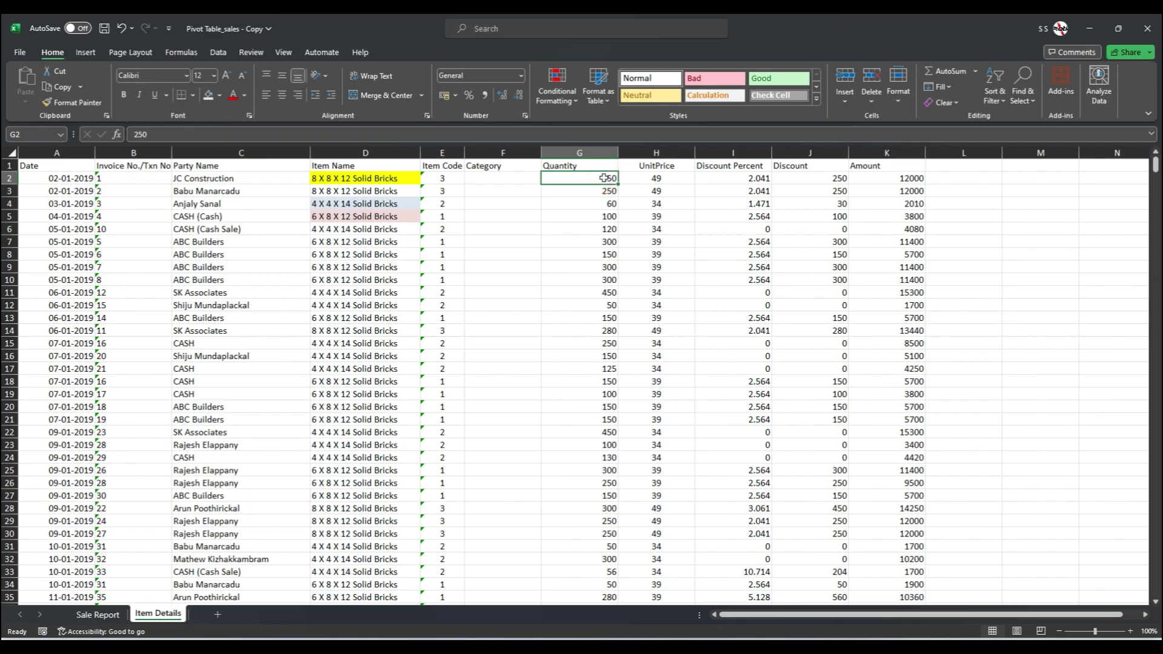
click(373, 206)
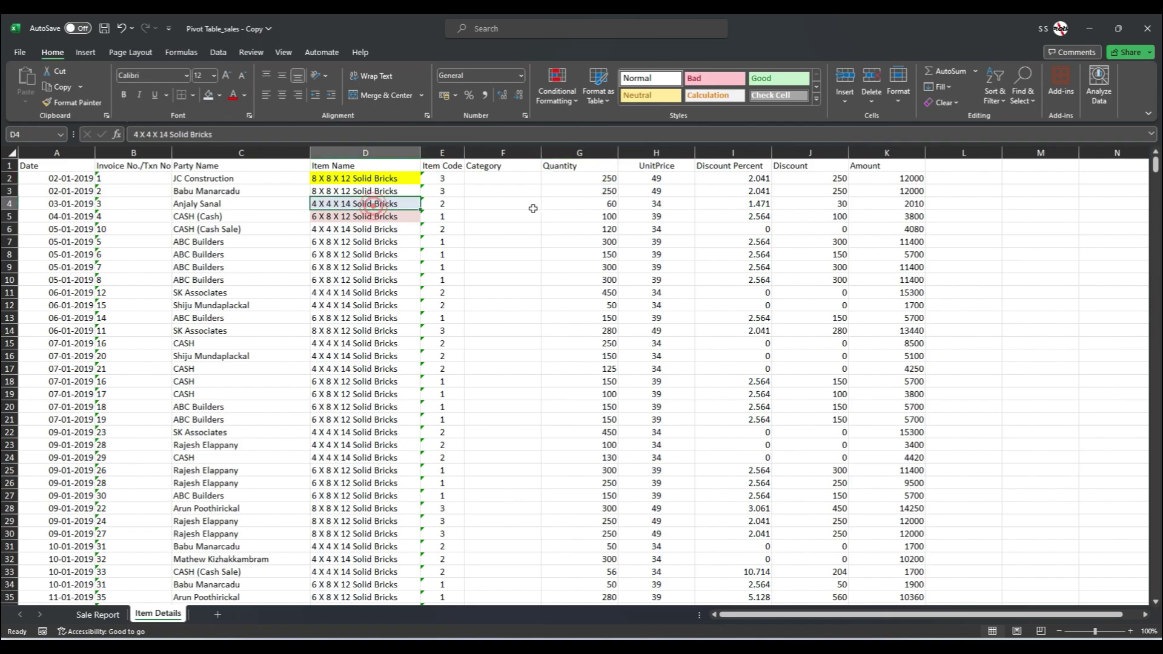
click(601, 206)
click(339, 216)
click(603, 217)
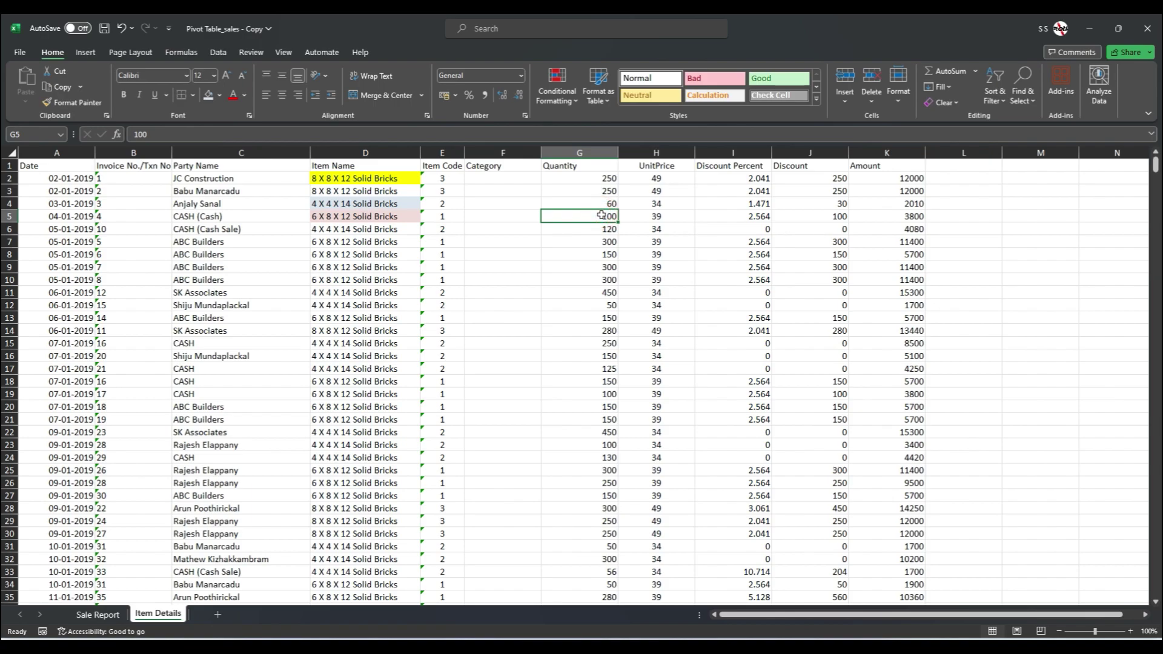
Turn on filtering for the header row of the sales data.
click(11, 166)
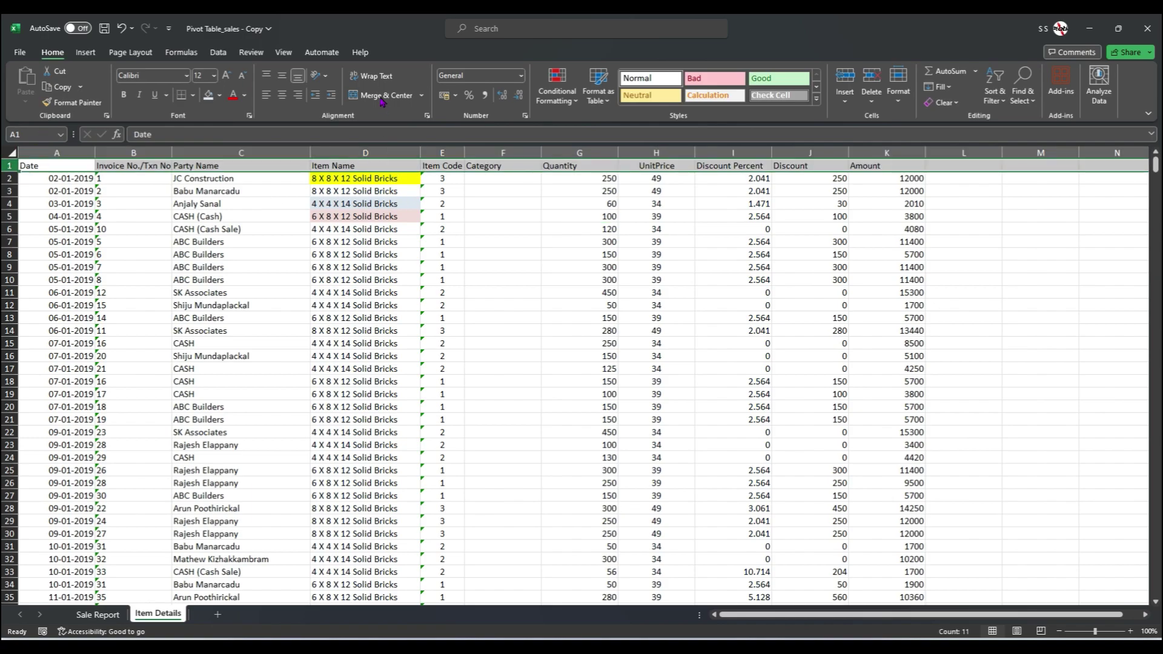
click(219, 53)
click(574, 85)
Filter the Item Name column to show only 4 X 4 X 14 Solid Bricks.
click(414, 165)
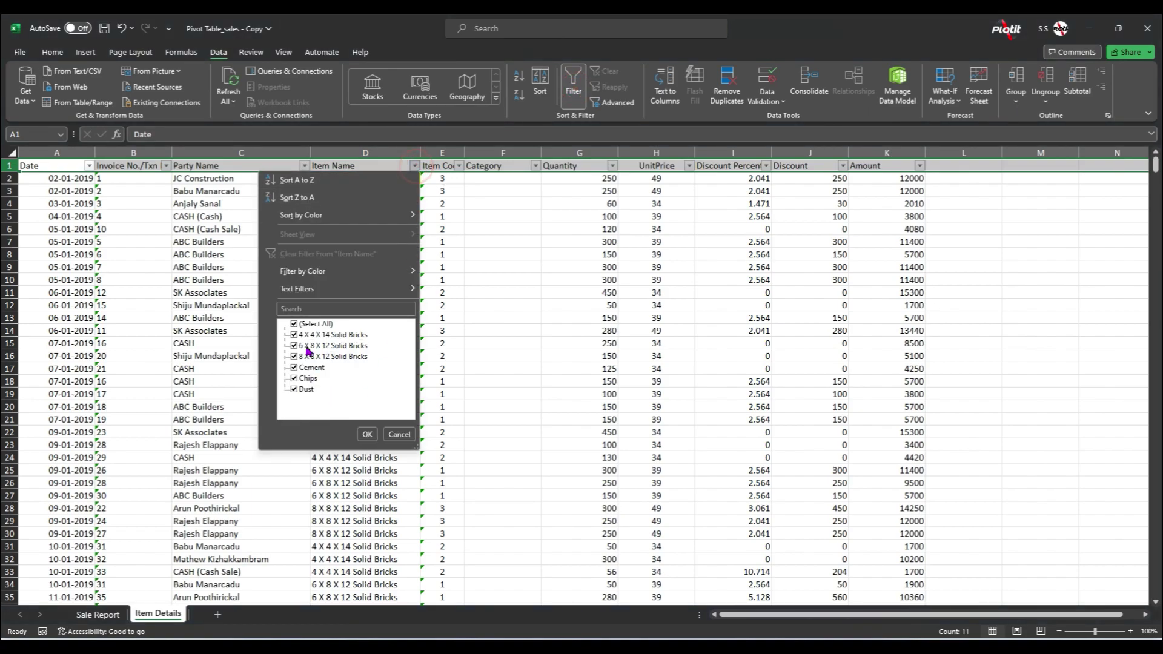
click(308, 324)
click(306, 335)
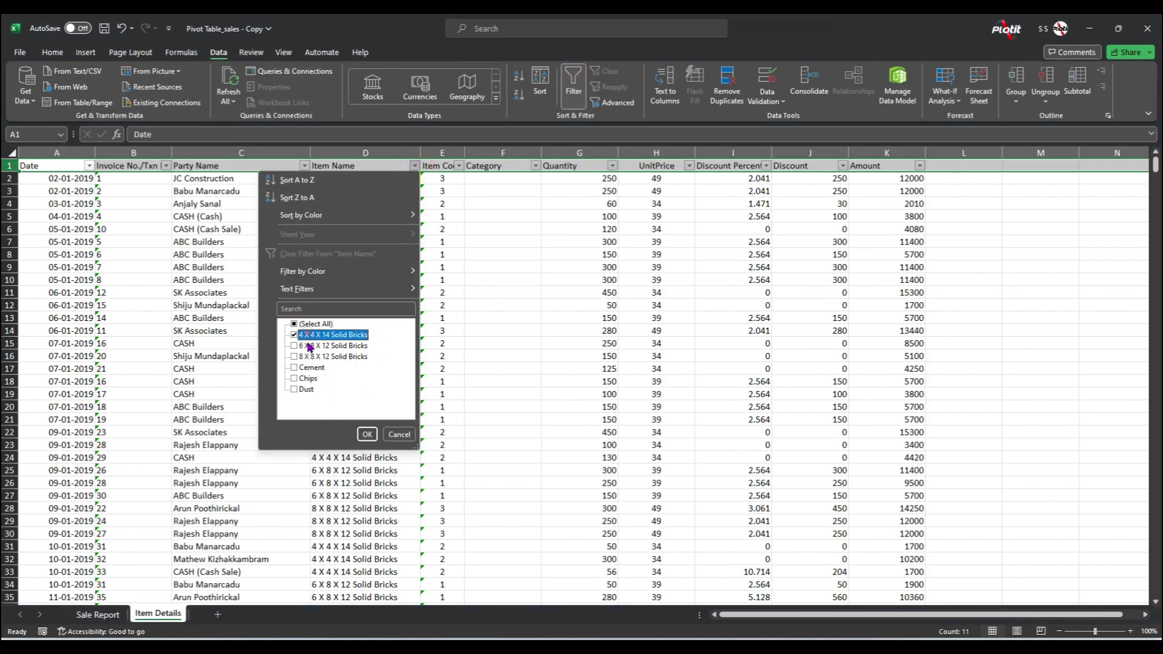
click(366, 434)
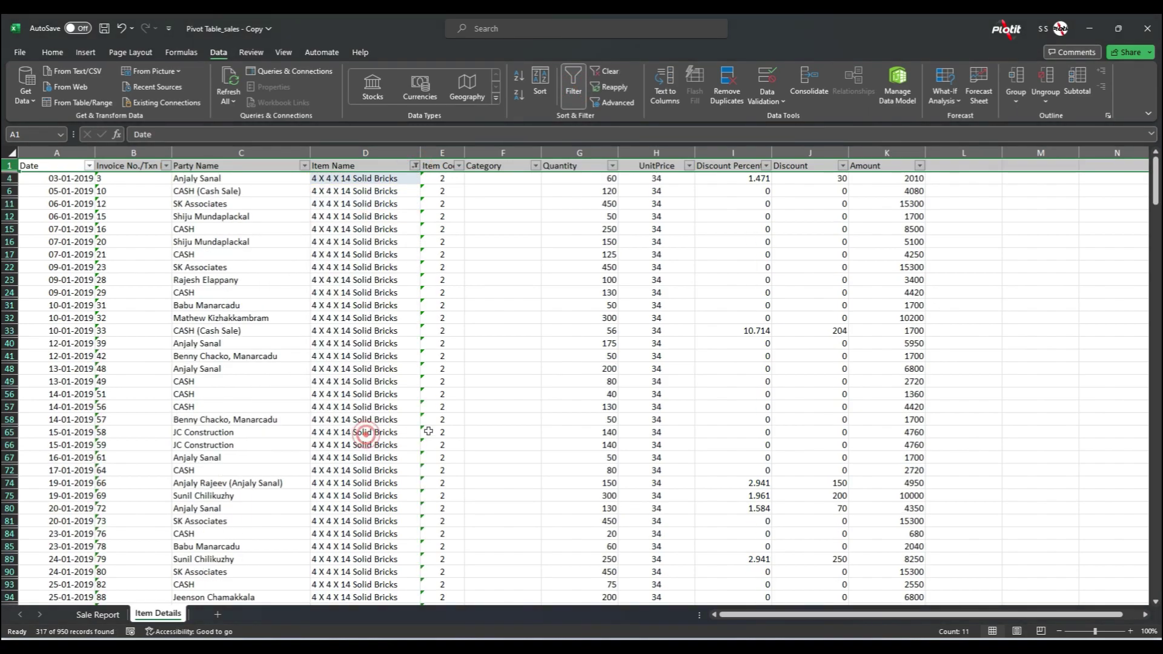
Select the filtered Quantity values from G4 to G948 and check their sum.
click(357, 179)
drag(581, 179, 583, 503)
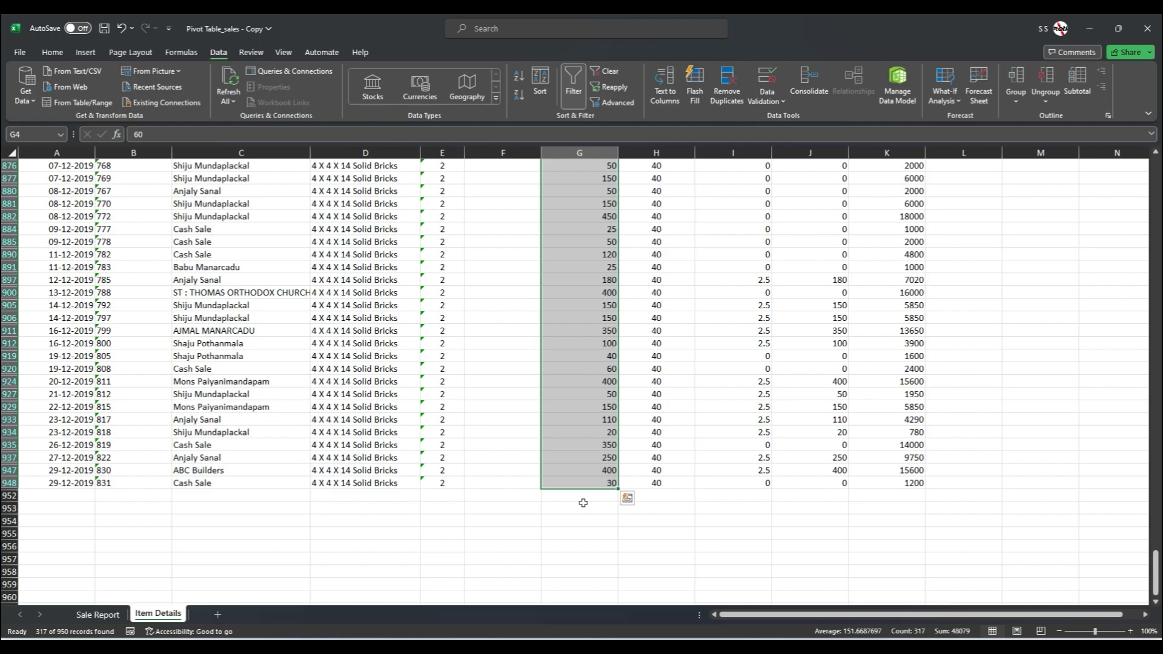
key(alt+Tab)
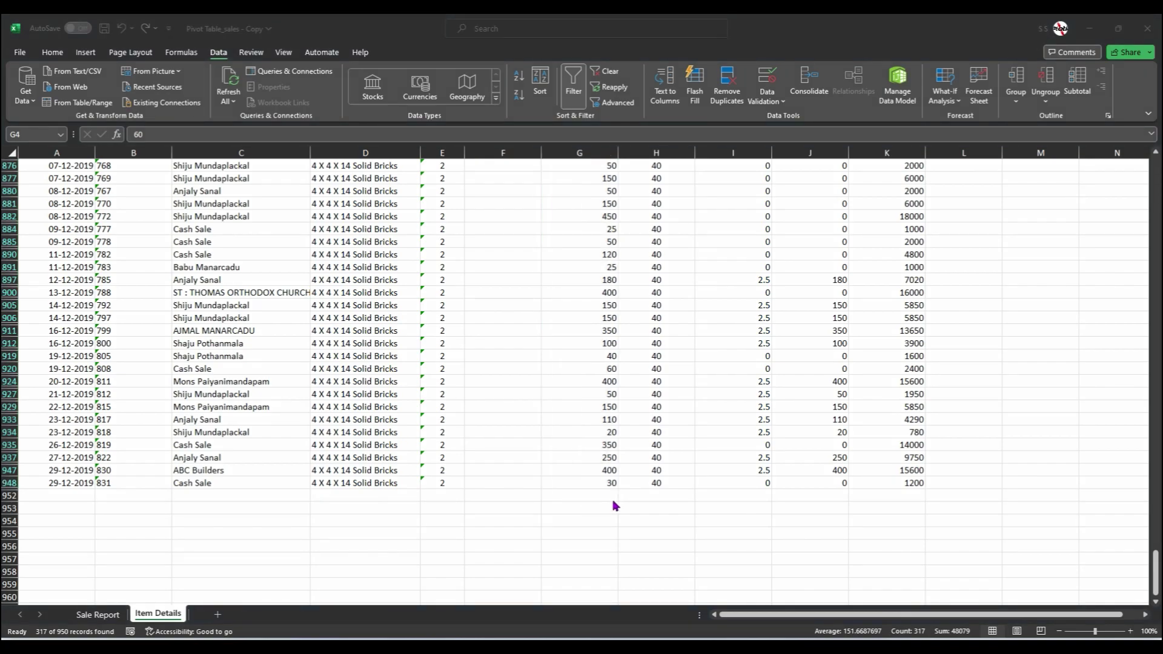
mouse_move(816, 561)
mouse_down()
mouse_move(860, 613)
mouse_move(944, 634)
mouse_up()
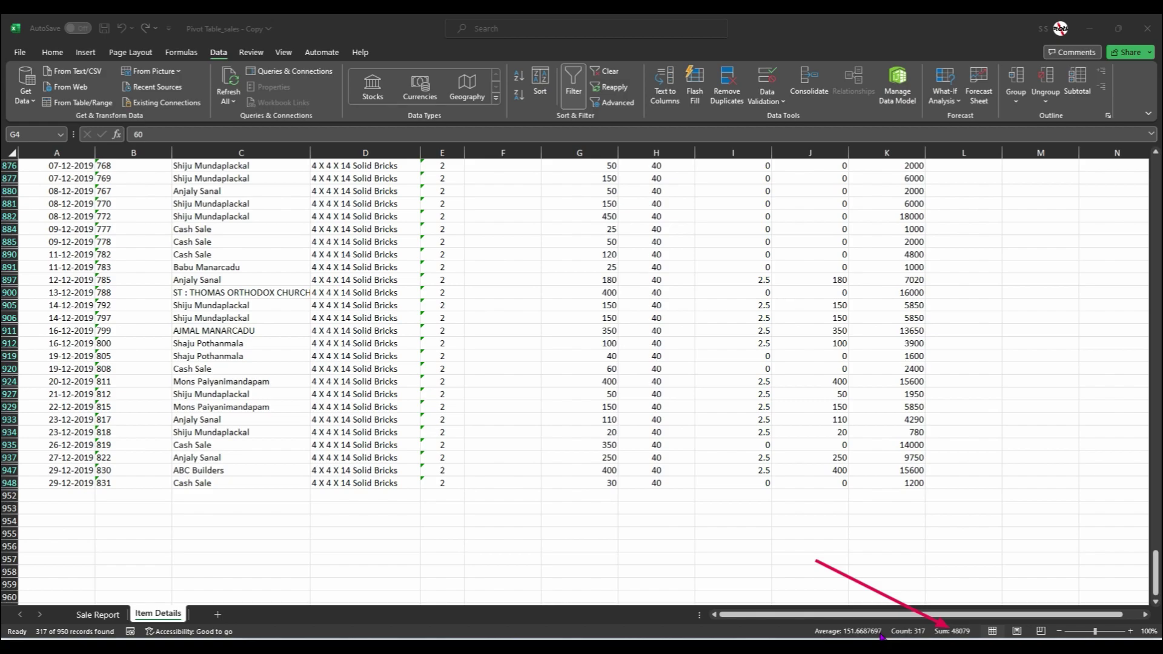
key(Escape)
click(608, 497)
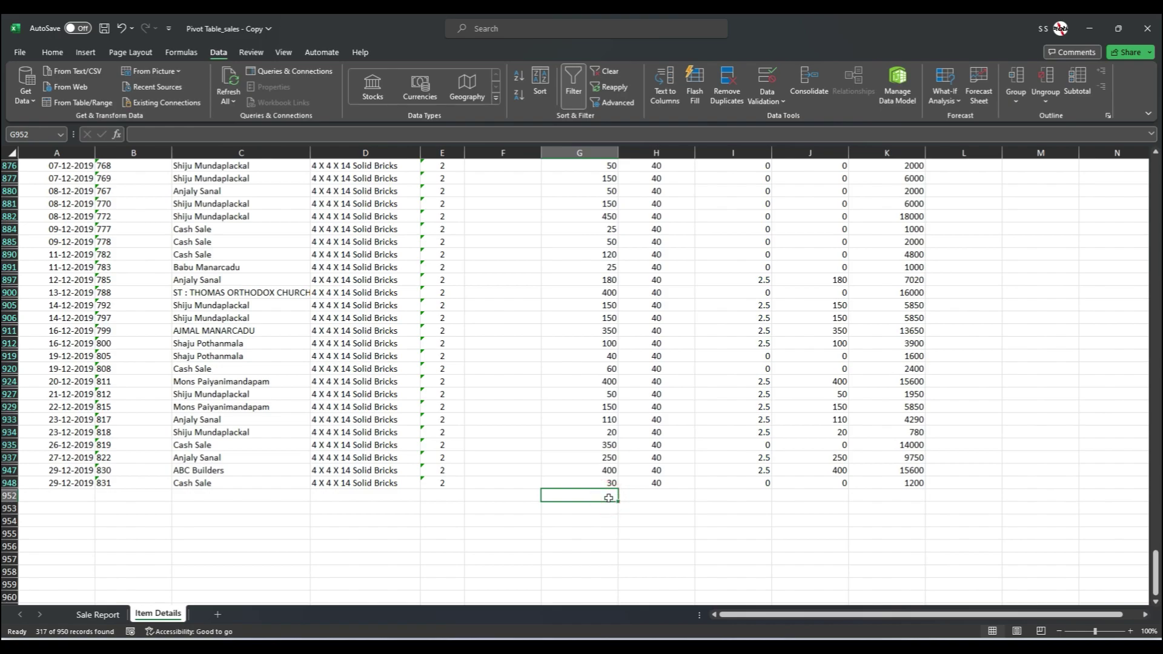
Reset the Item Name filter to show all items again.
scroll(609, 497, up, 20)
scroll(608, 497, up, 20)
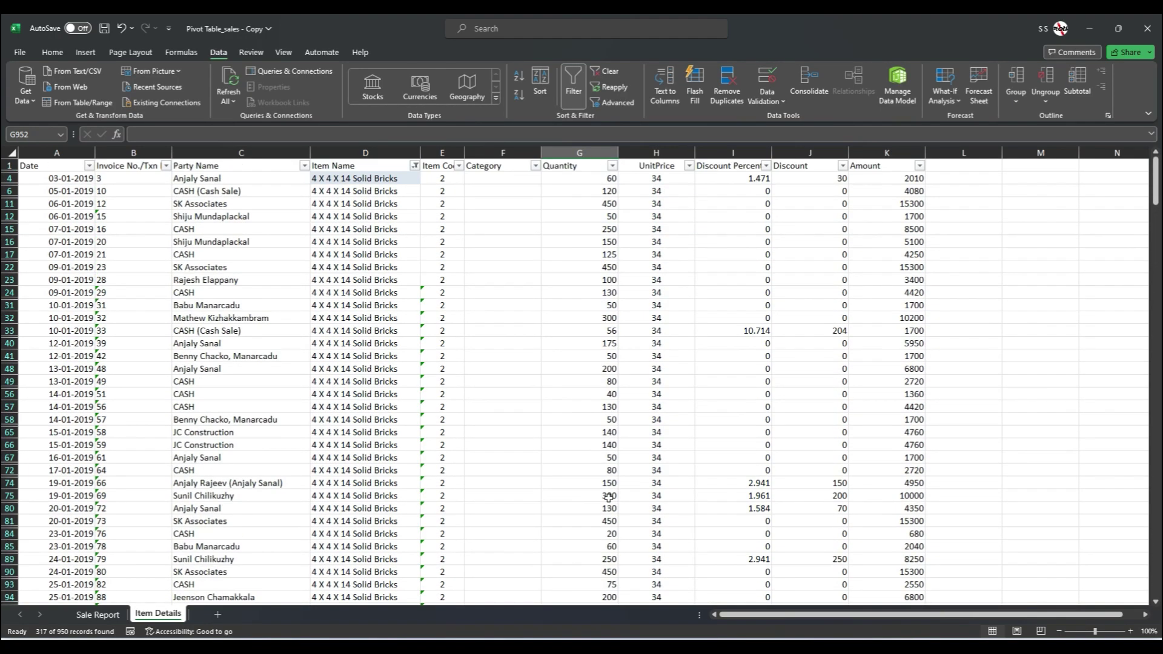
click(414, 166)
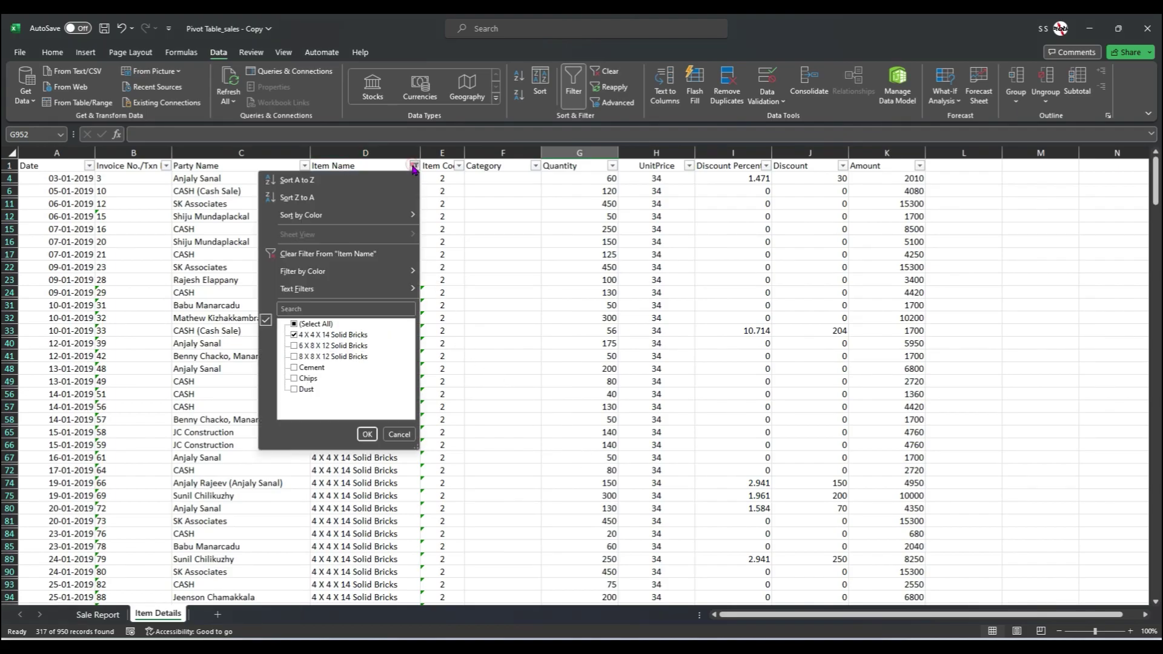
click(316, 324)
click(367, 434)
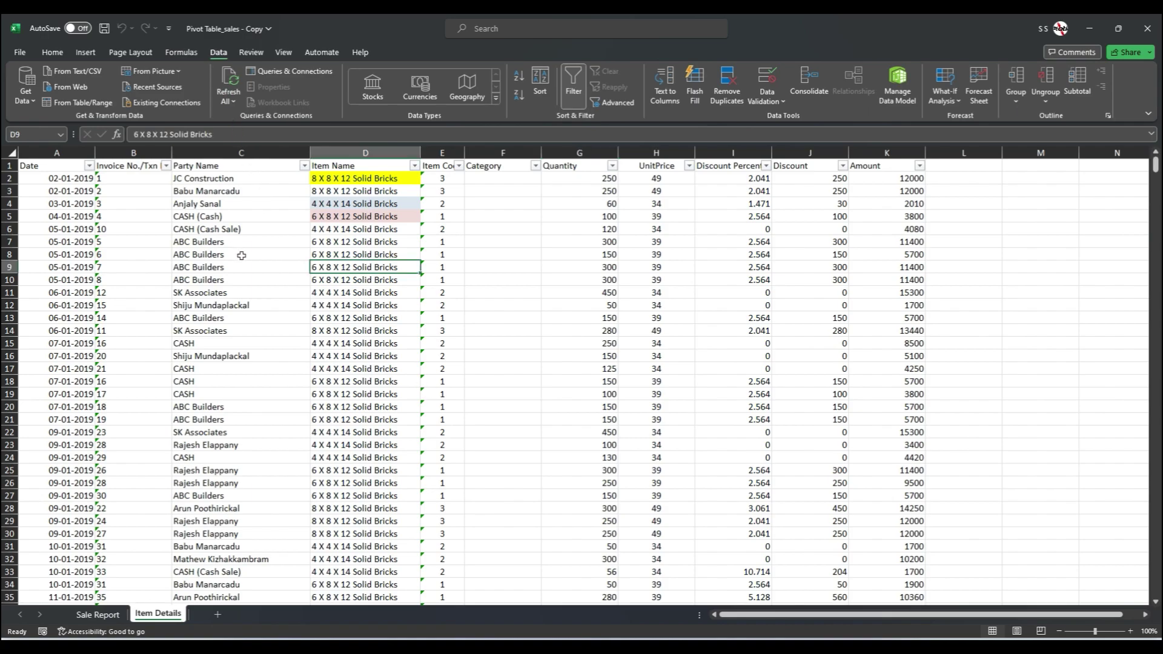
drag(208, 201, 363, 318)
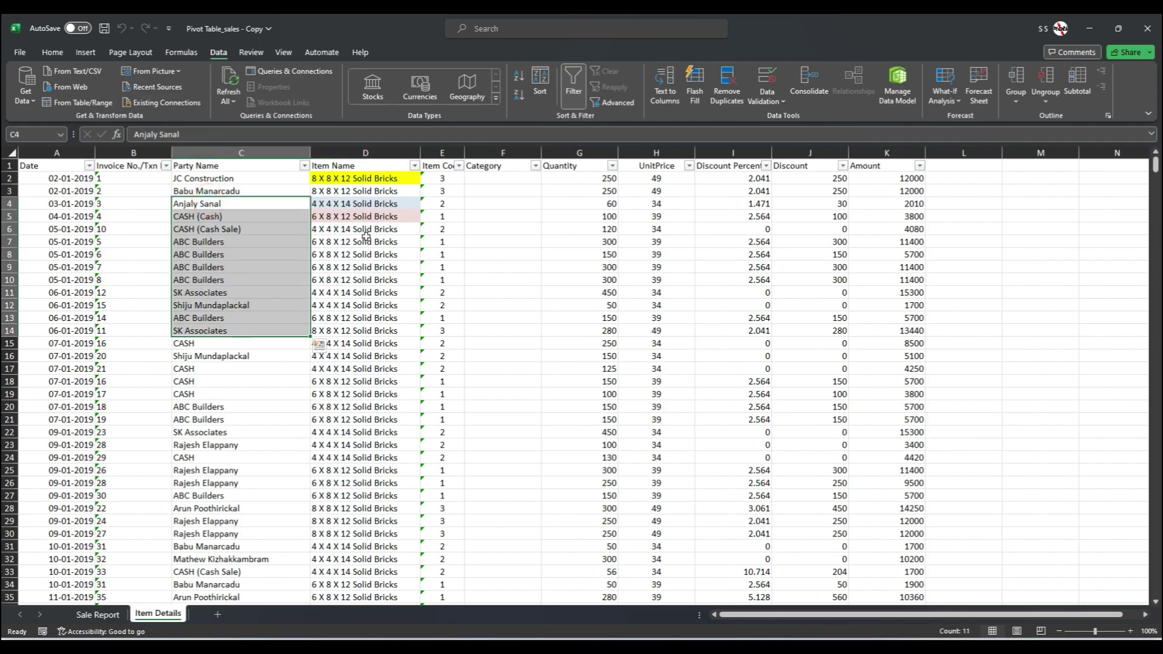
drag(364, 242, 361, 318)
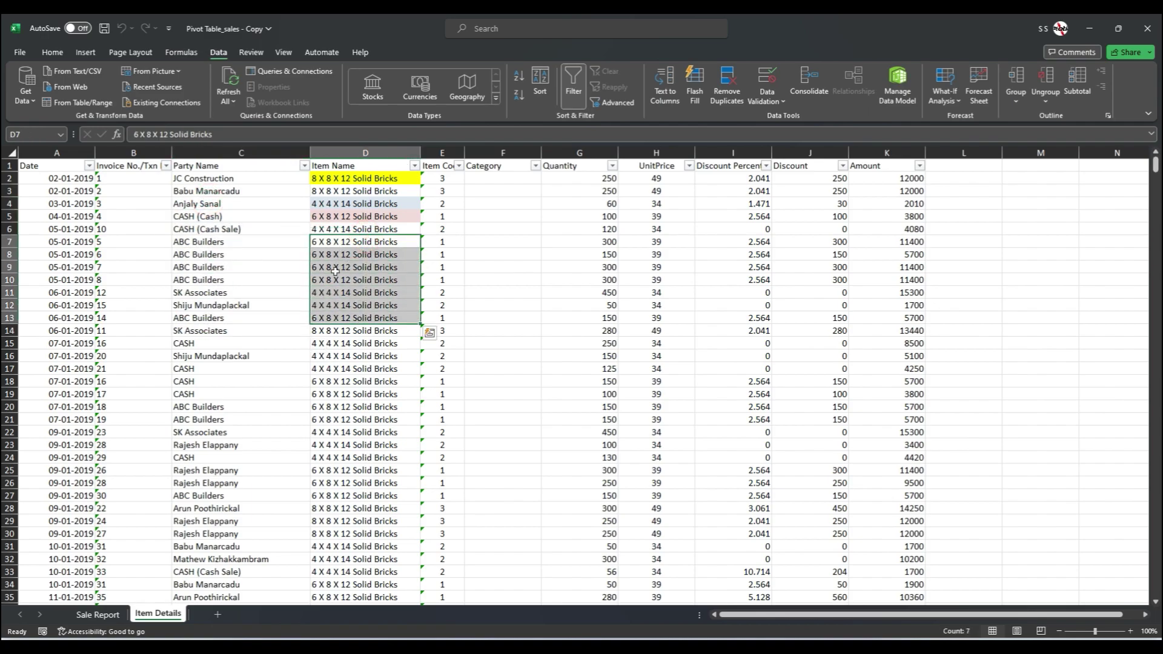
Sort the sales data by Item Name in ascending order.
click(347, 229)
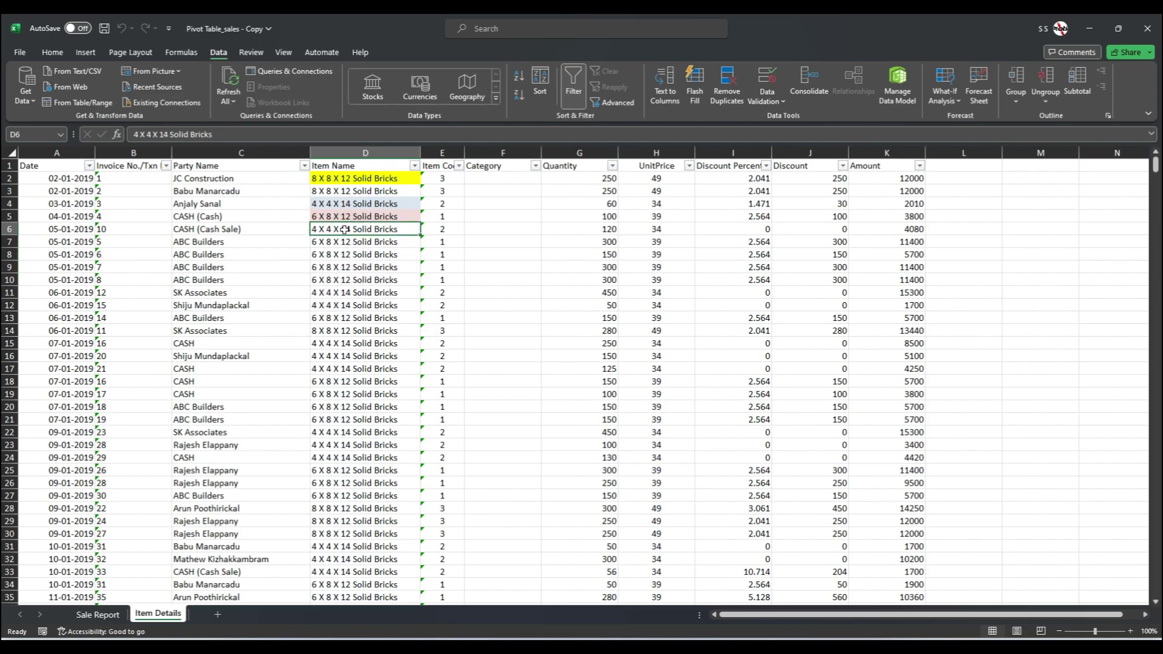
click(362, 303)
click(364, 379)
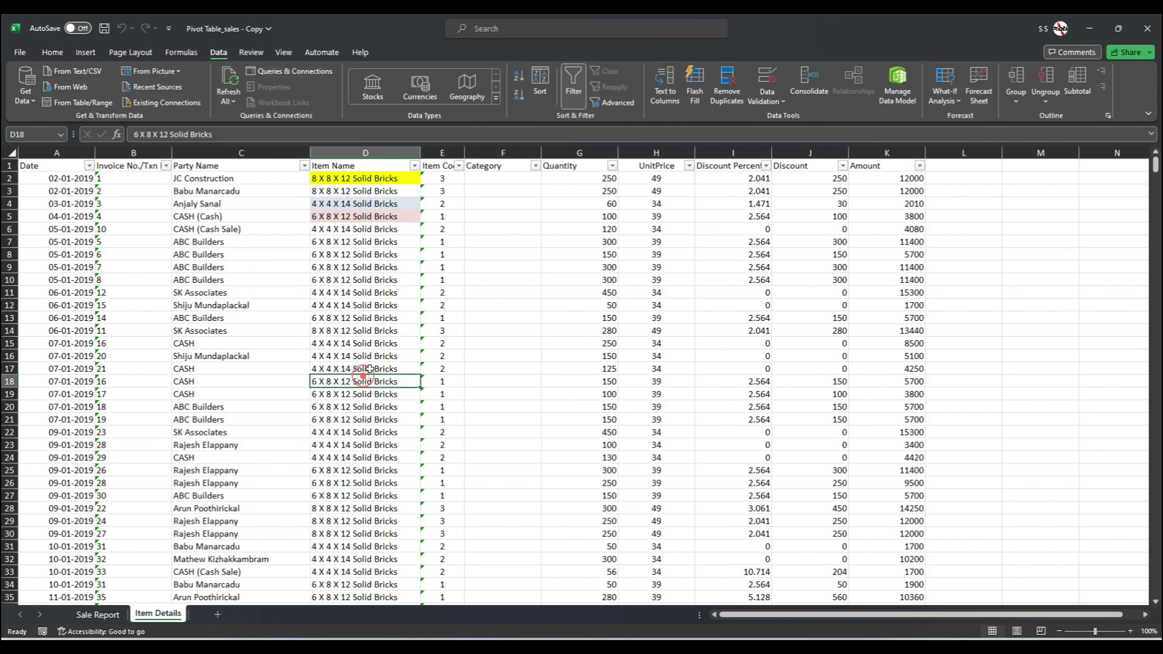
click(520, 78)
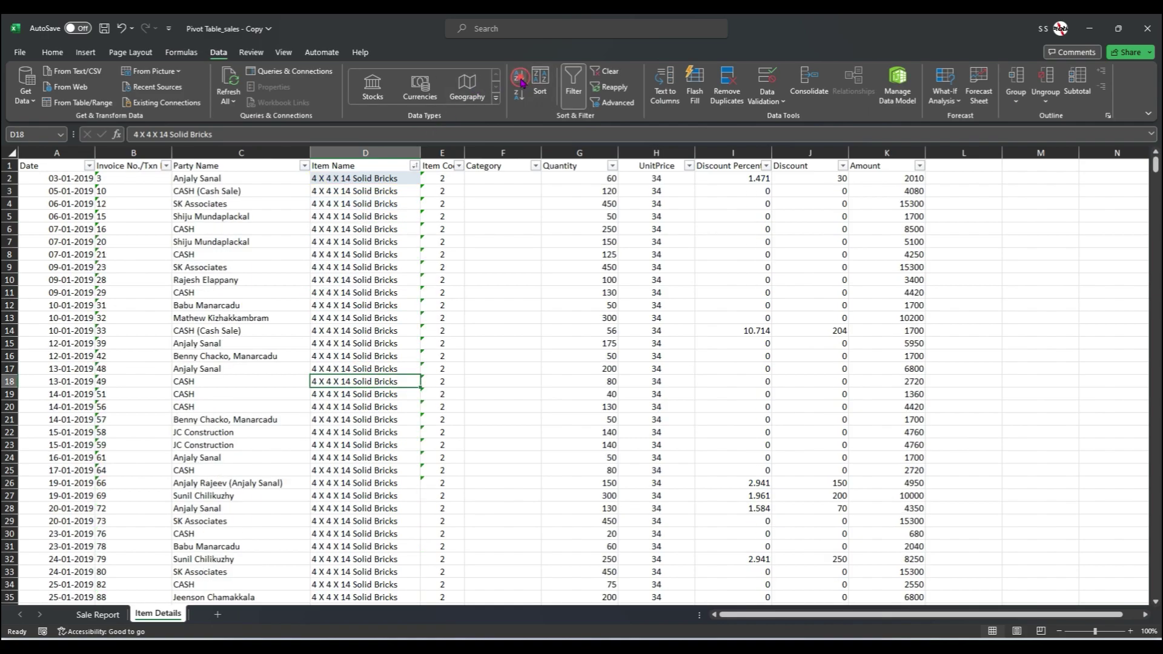
Examine how the sorted rows are grouped by item name, then return to the start of the data.
scroll(331, 269, down, 20)
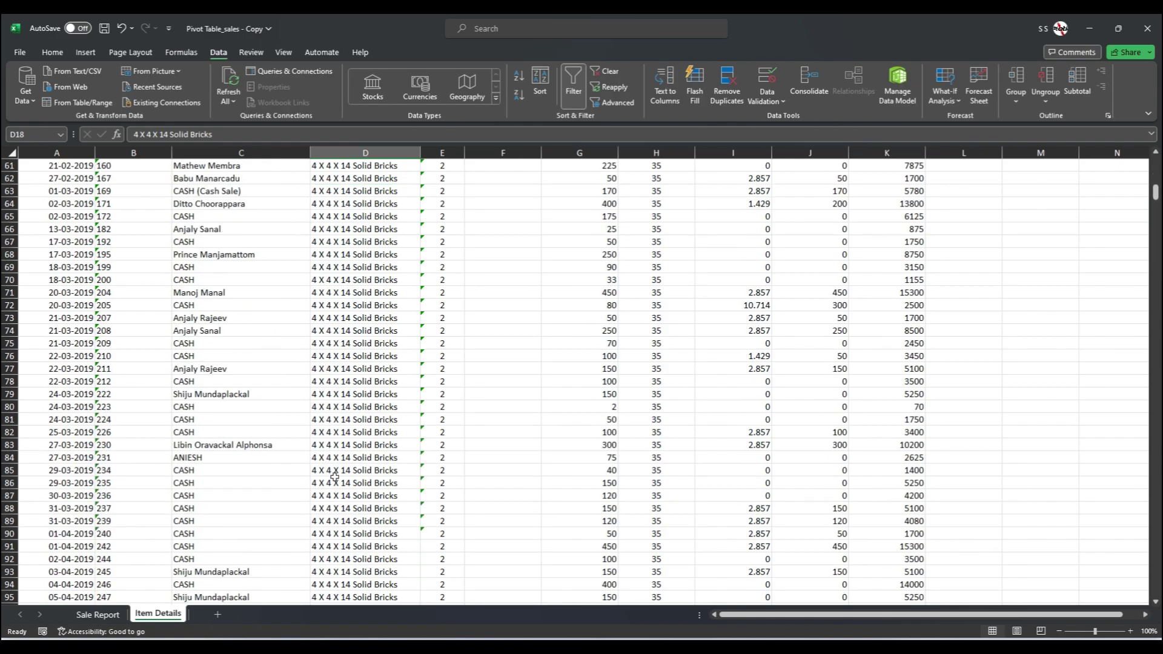
scroll(342, 498, down, 20)
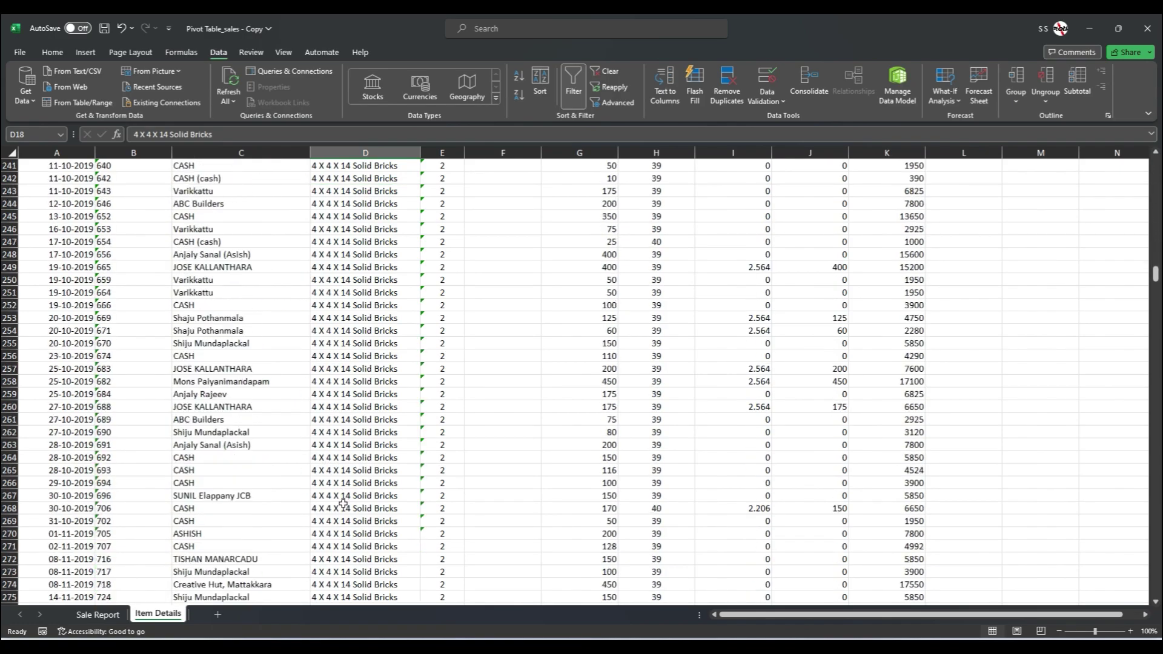
scroll(327, 543, down, 5)
click(316, 431)
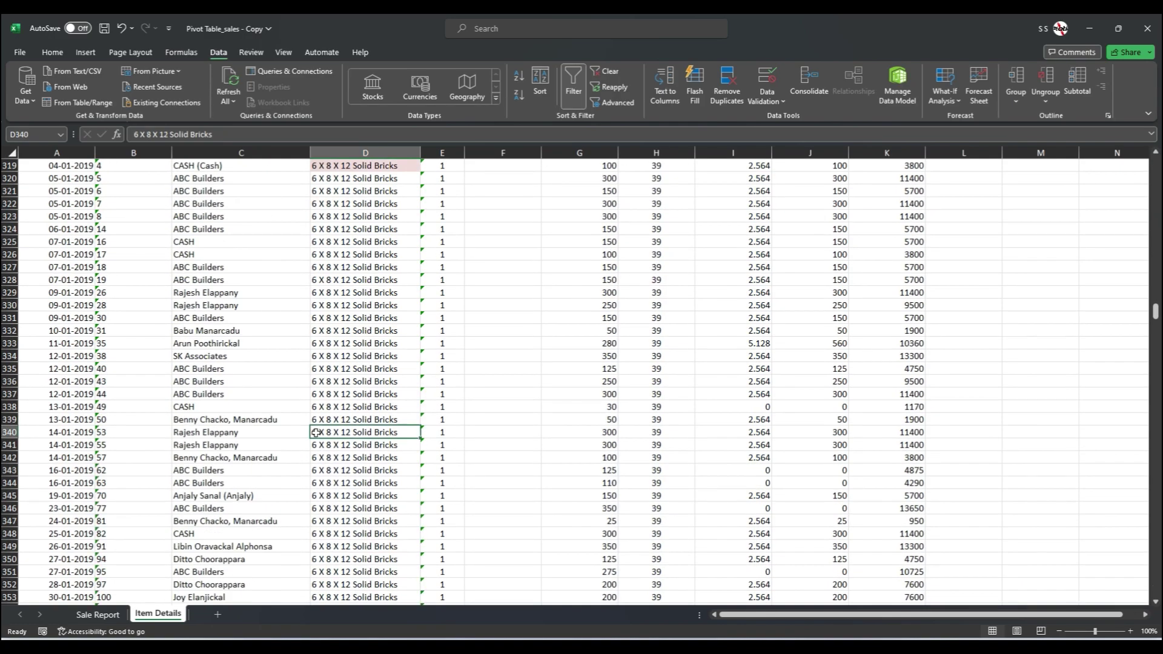
scroll(344, 484, down, 7)
scroll(345, 483, down, 6)
scroll(354, 495, up, 9)
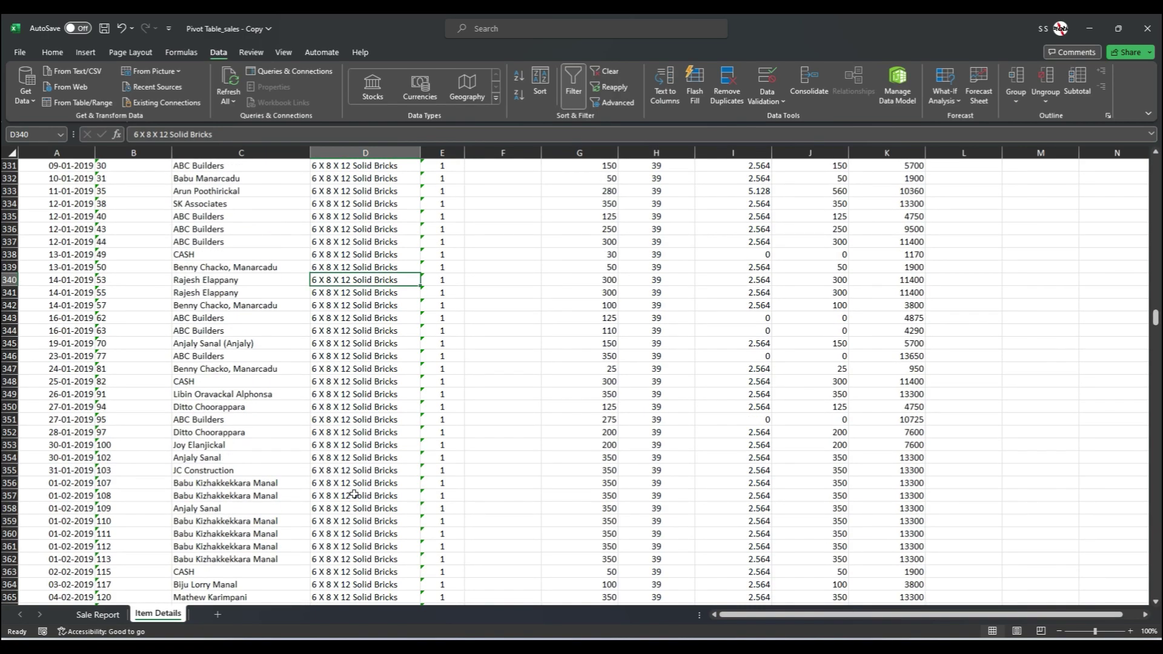
key(Page_Up)
key(Page_Up)
key(Page_Up)
key(Page_Up)
key(Page_Up)
key(Page_Up)
key(Page_Up)
key(Page_Up)
key(Page_Up)
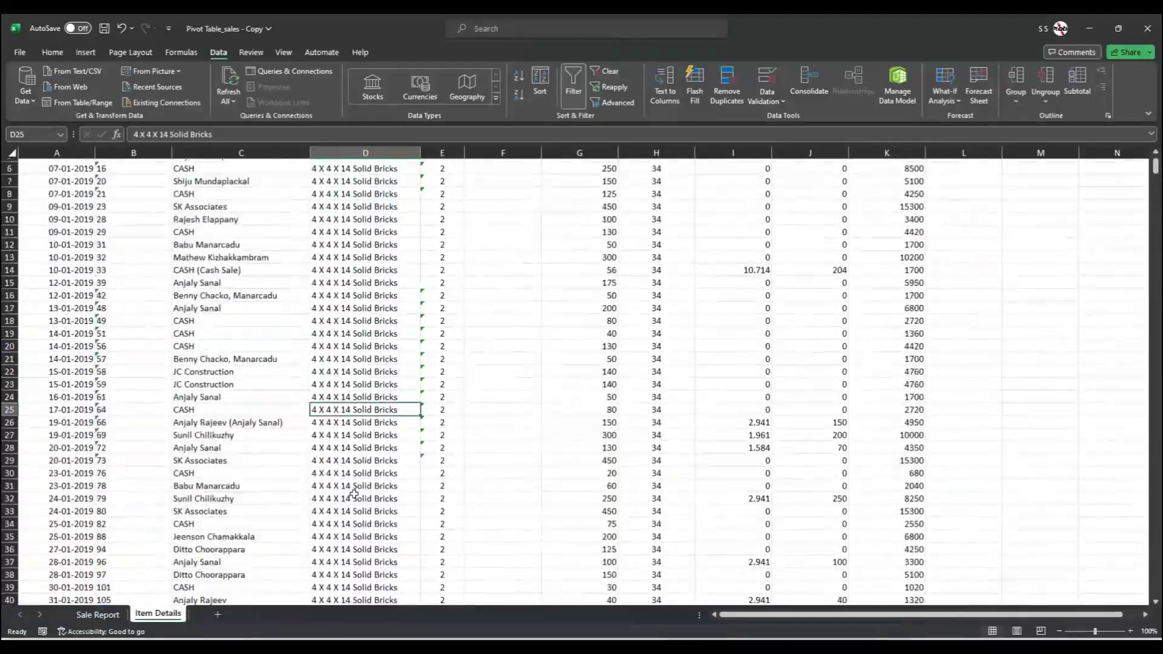
scroll(355, 494, up, 3)
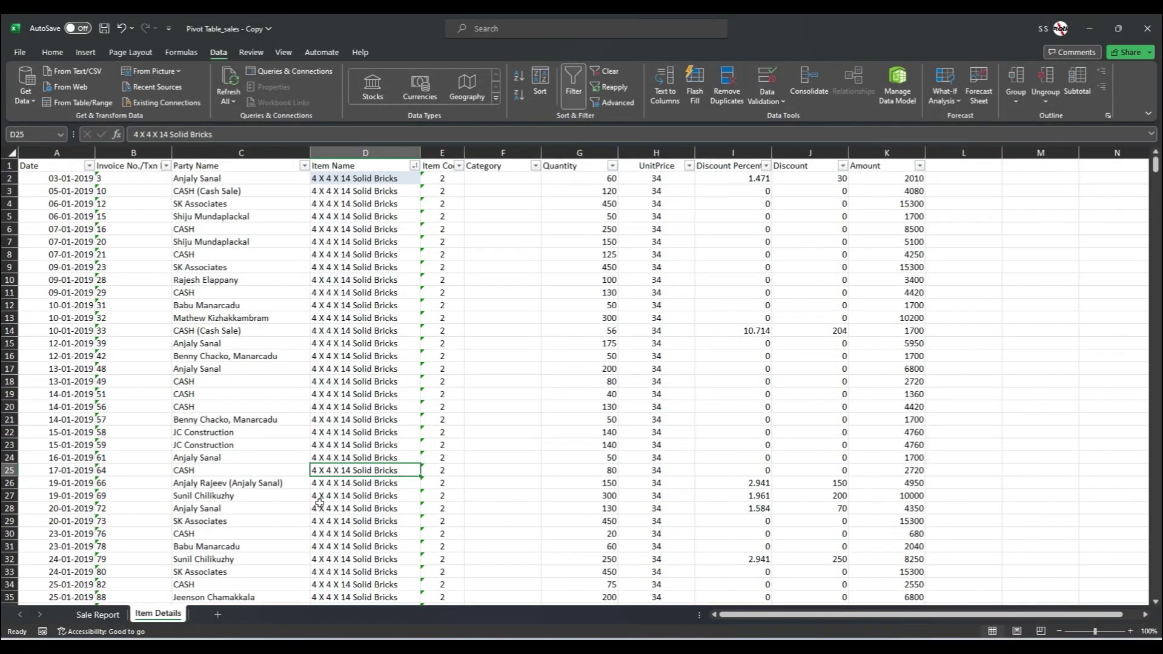
Set up a Subtotal for the sales data at each change in Item Name, using the Sum function.
click(354, 315)
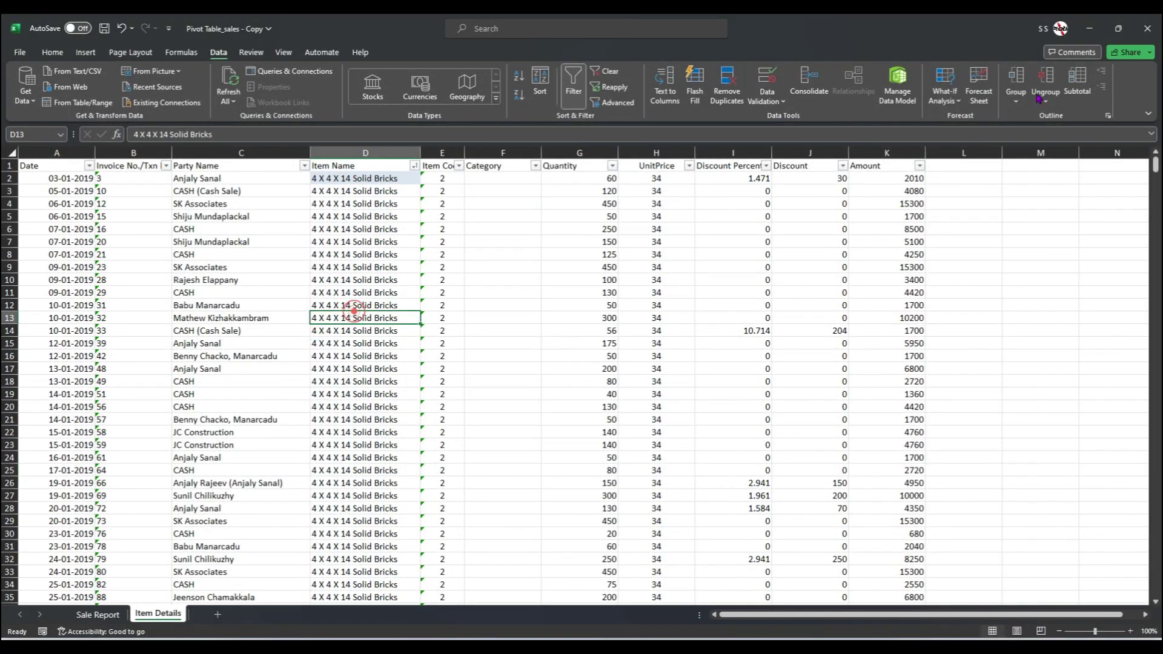
click(1084, 91)
click(805, 298)
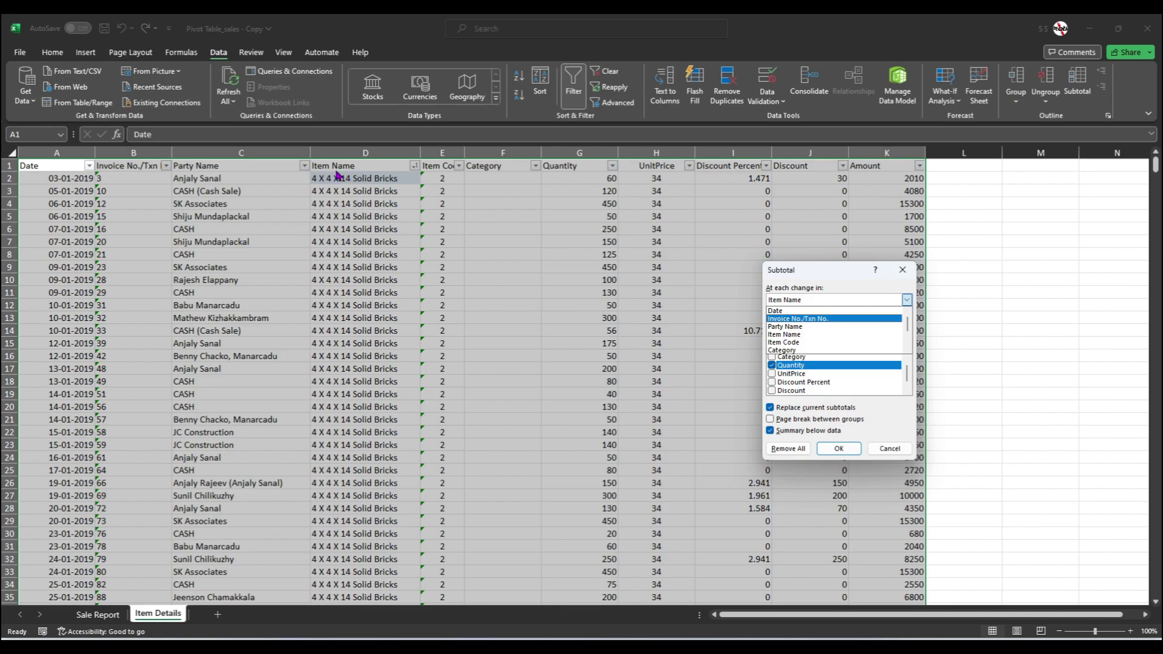
click(799, 335)
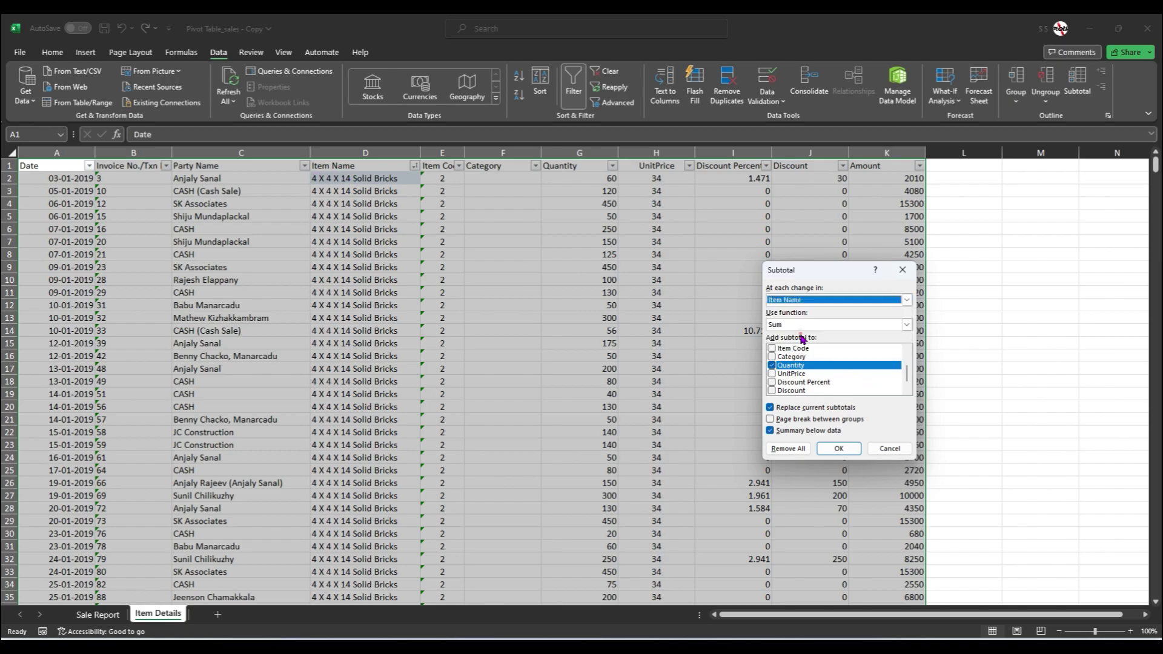
click(907, 324)
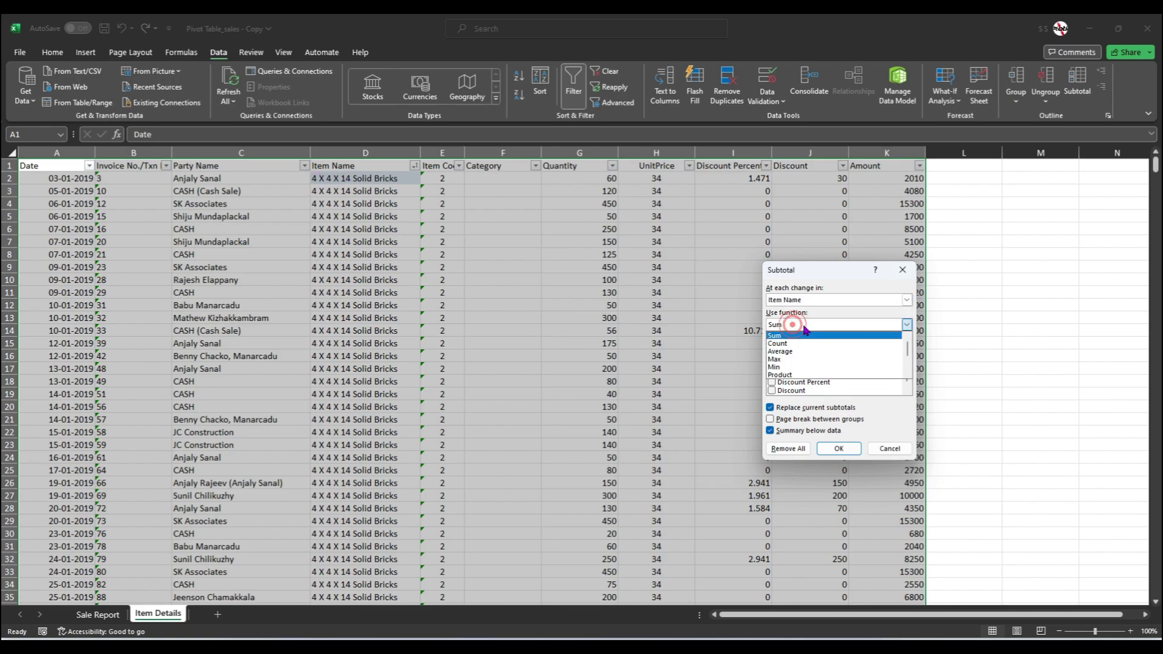
click(793, 337)
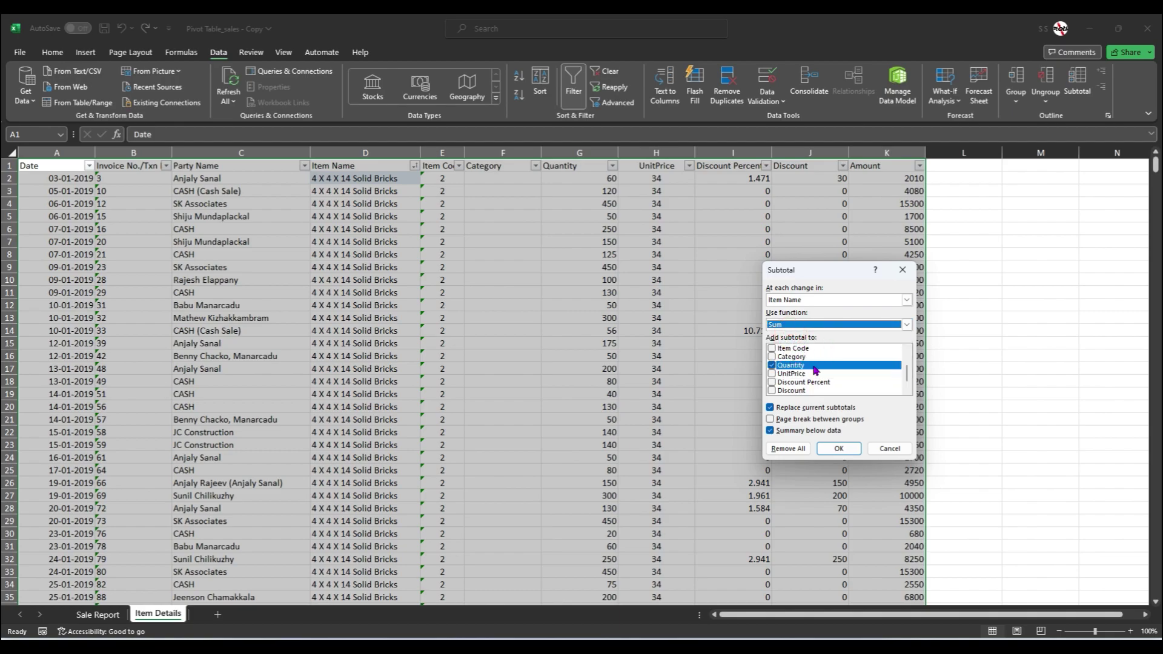
Apply the subtotals to the Quantity column only, leaving Item Code, Category and Amount unselected.
click(794, 348)
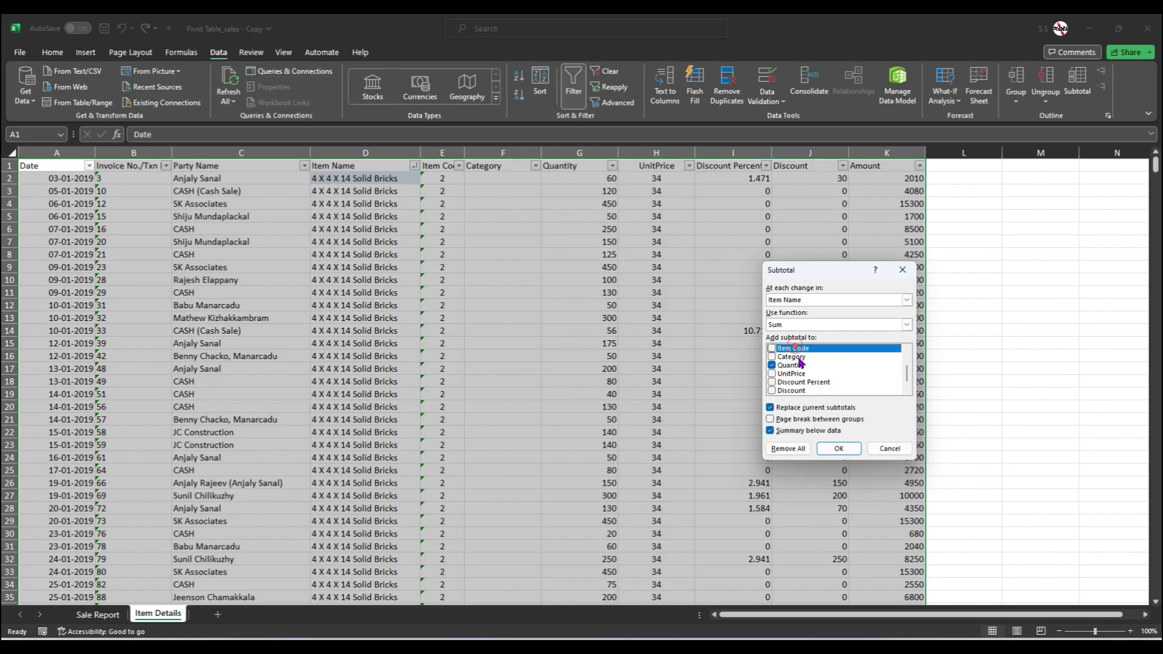
click(772, 356)
click(772, 348)
click(771, 357)
click(772, 366)
click(772, 365)
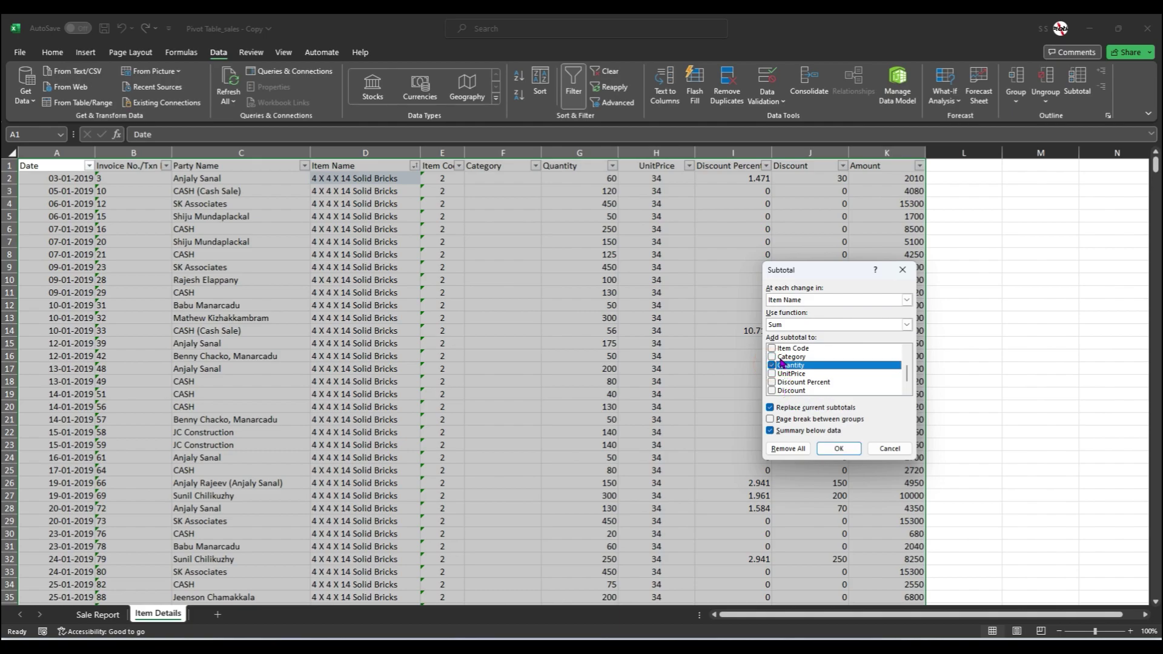
scroll(781, 364, up, 2)
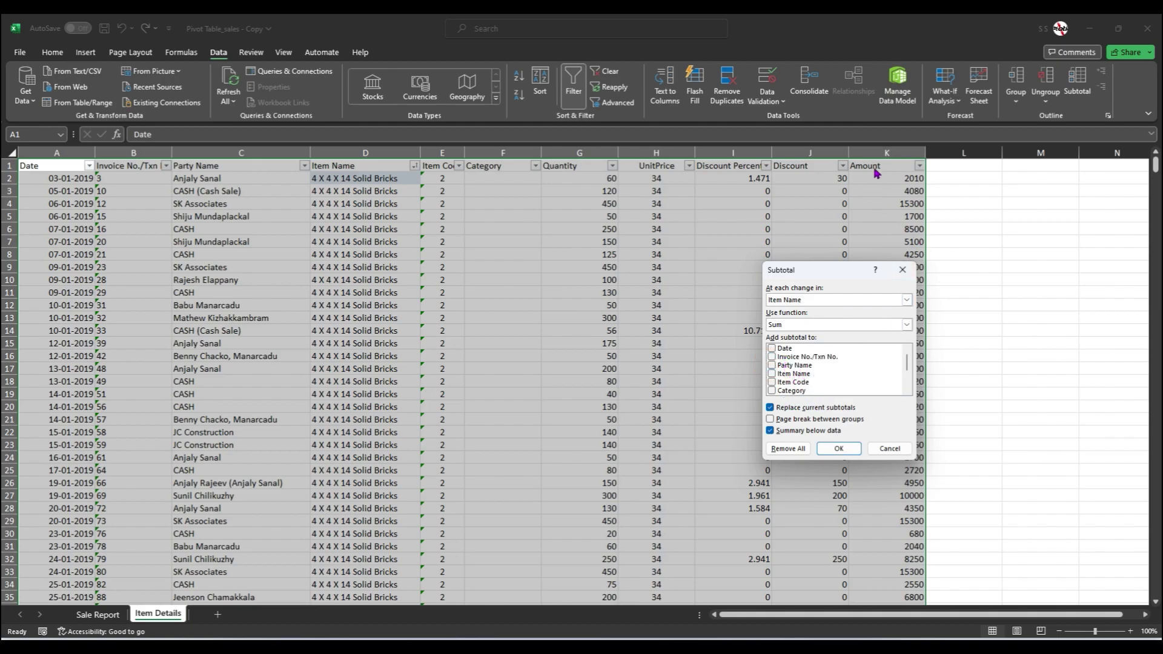
scroll(790, 387, down, 2)
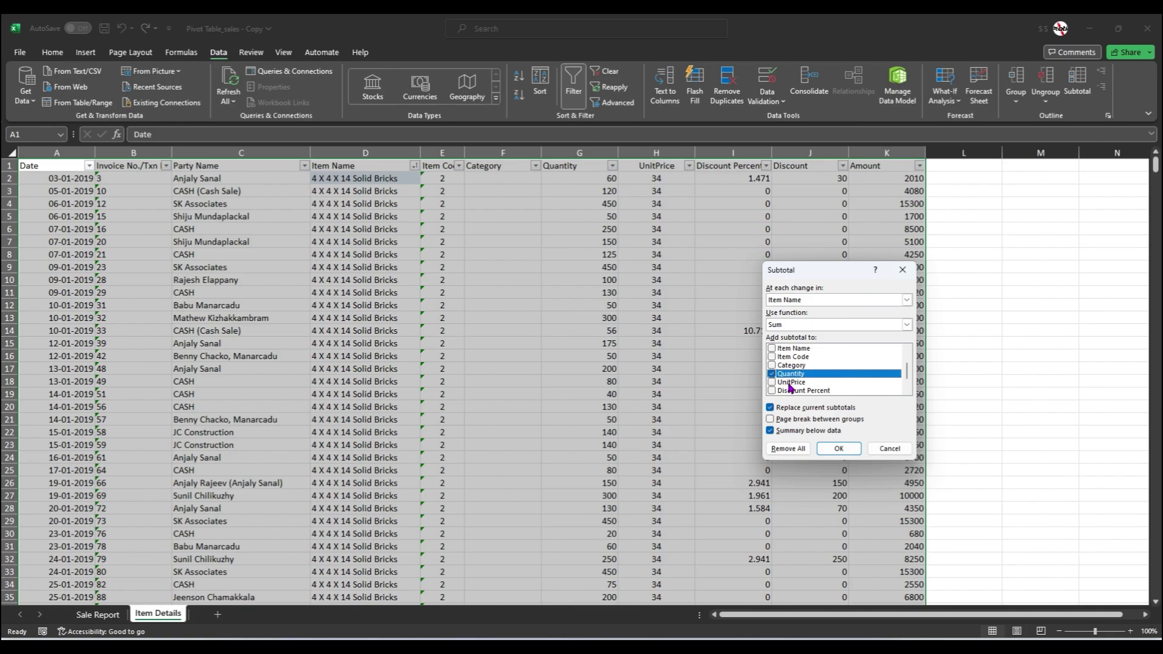
click(772, 391)
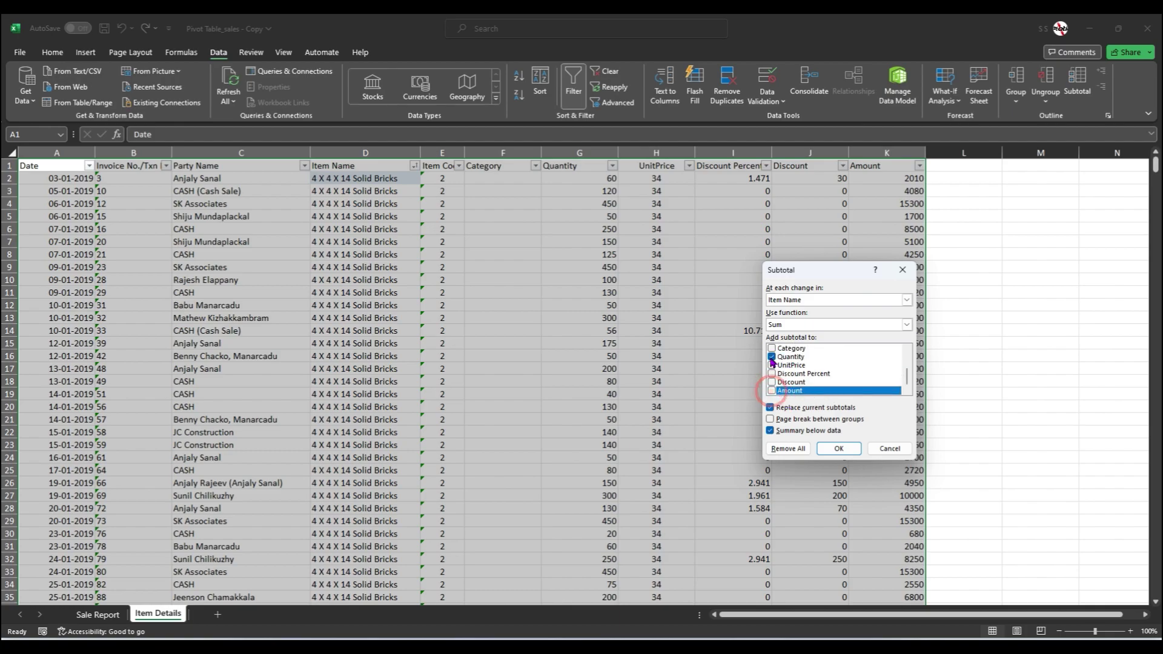
click(839, 451)
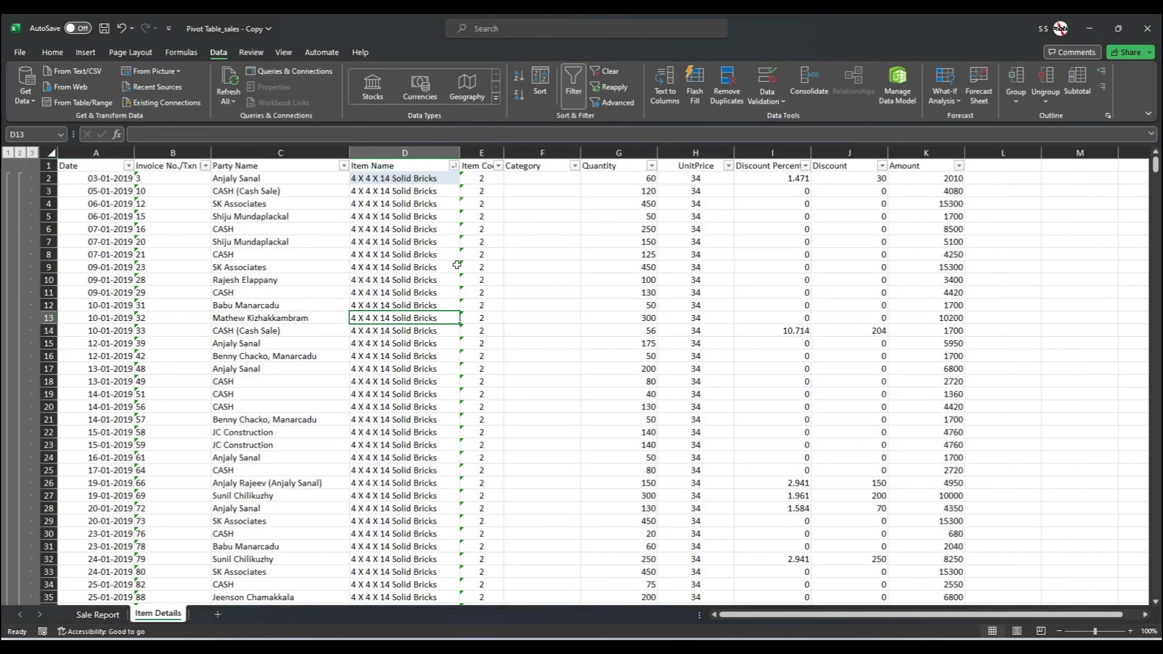
Check the Quantity subtotal and its formula for 4 X 4 X 14 Solid Bricks.
click(412, 180)
scroll(415, 303, down, 20)
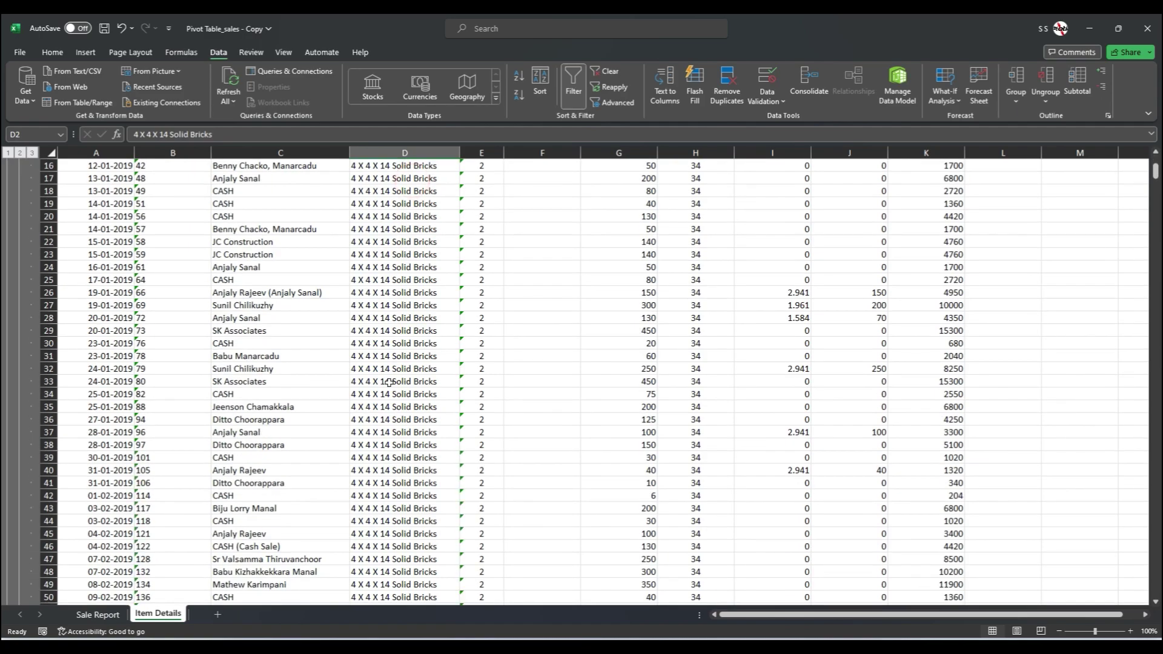
scroll(423, 492, down, 20)
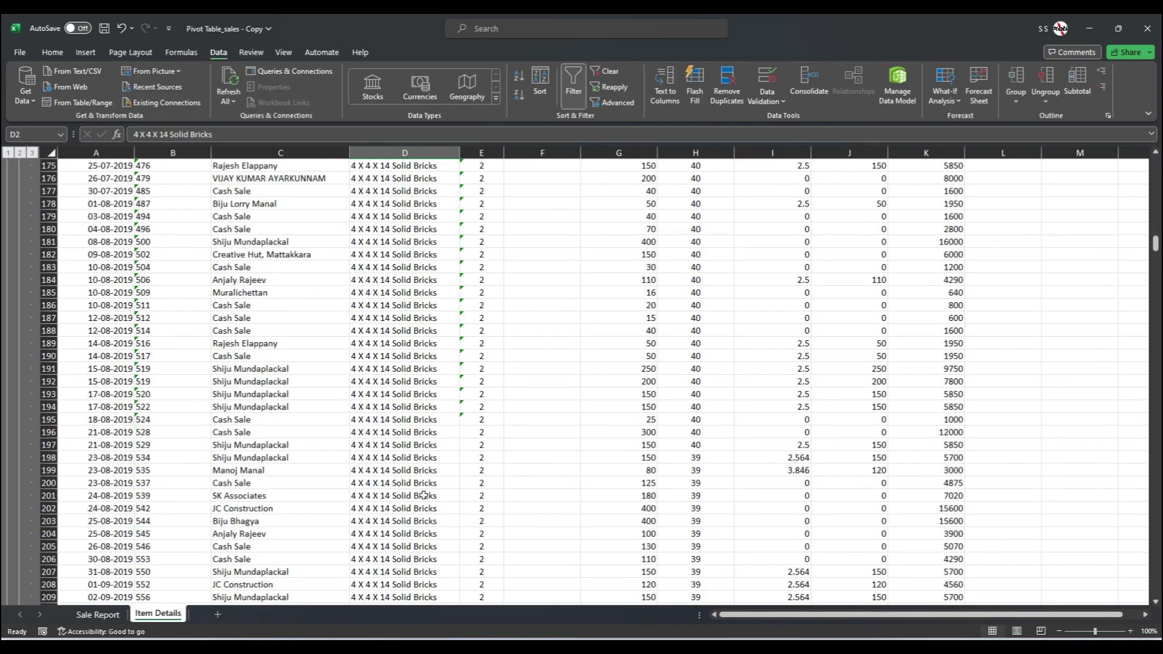
scroll(424, 495, down, 13)
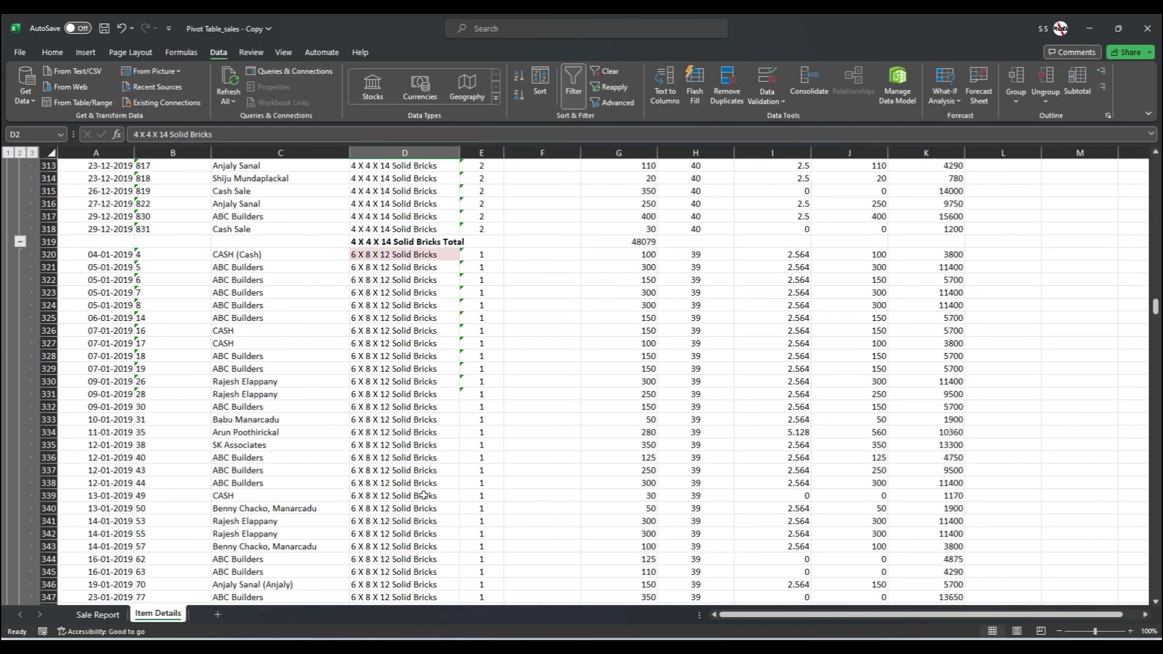
click(395, 242)
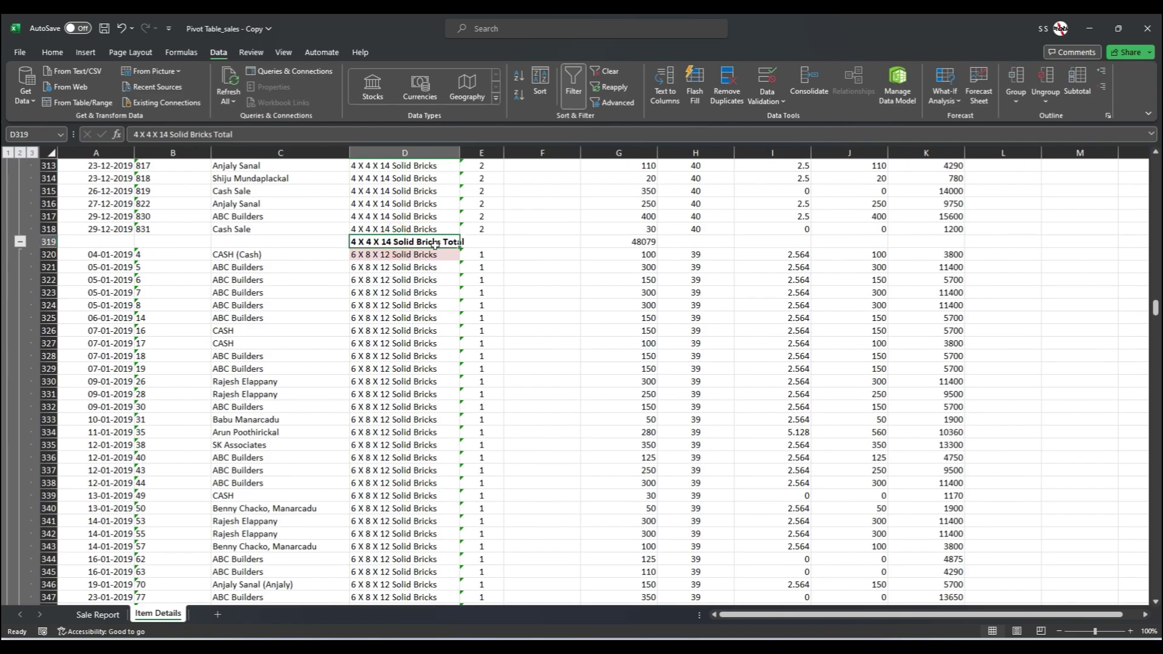
click(651, 241)
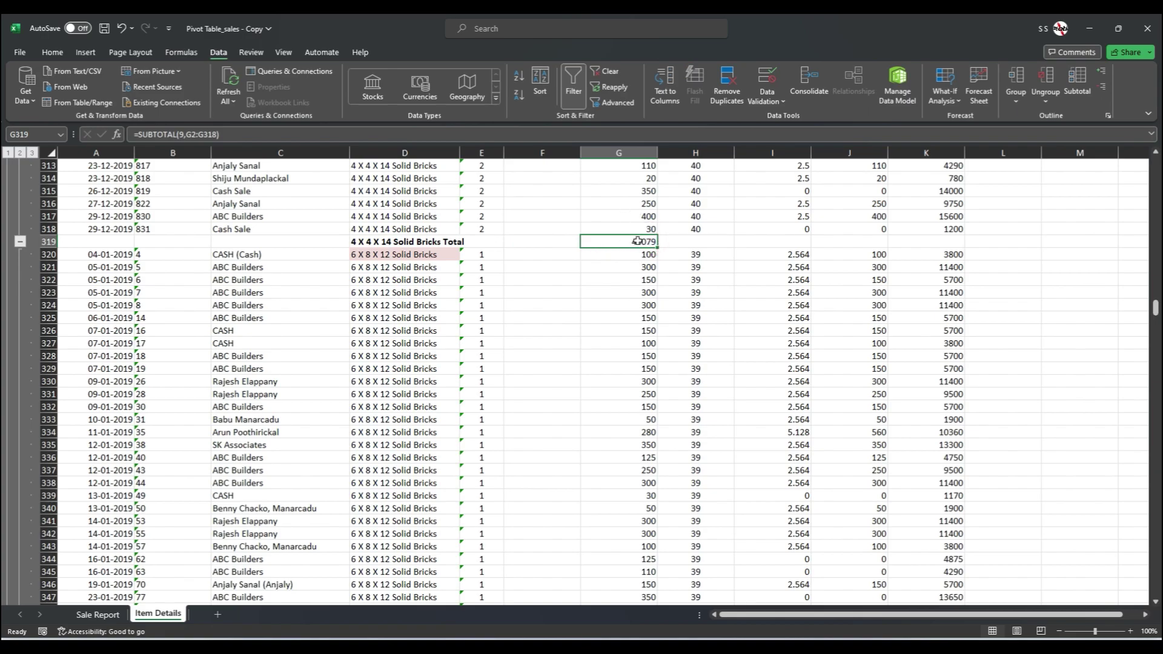
Check the Quantity subtotal and its formula for 6 X 8 X 12 Solid Bricks.
click(381, 256)
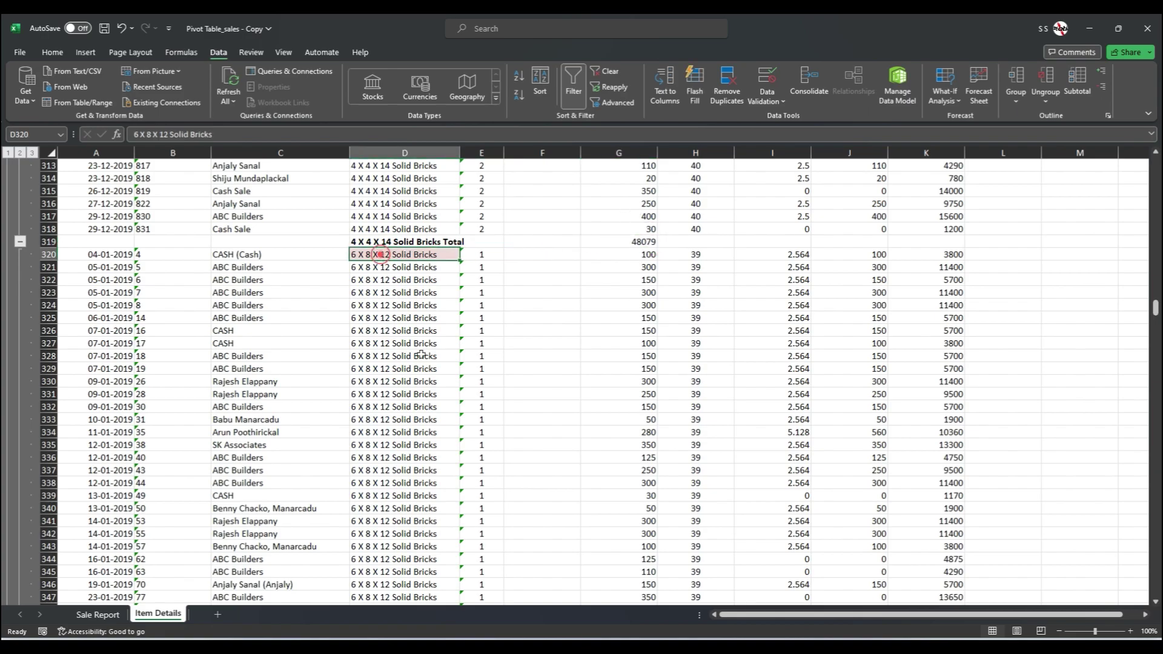
scroll(423, 401, down, 8)
scroll(424, 402, down, 20)
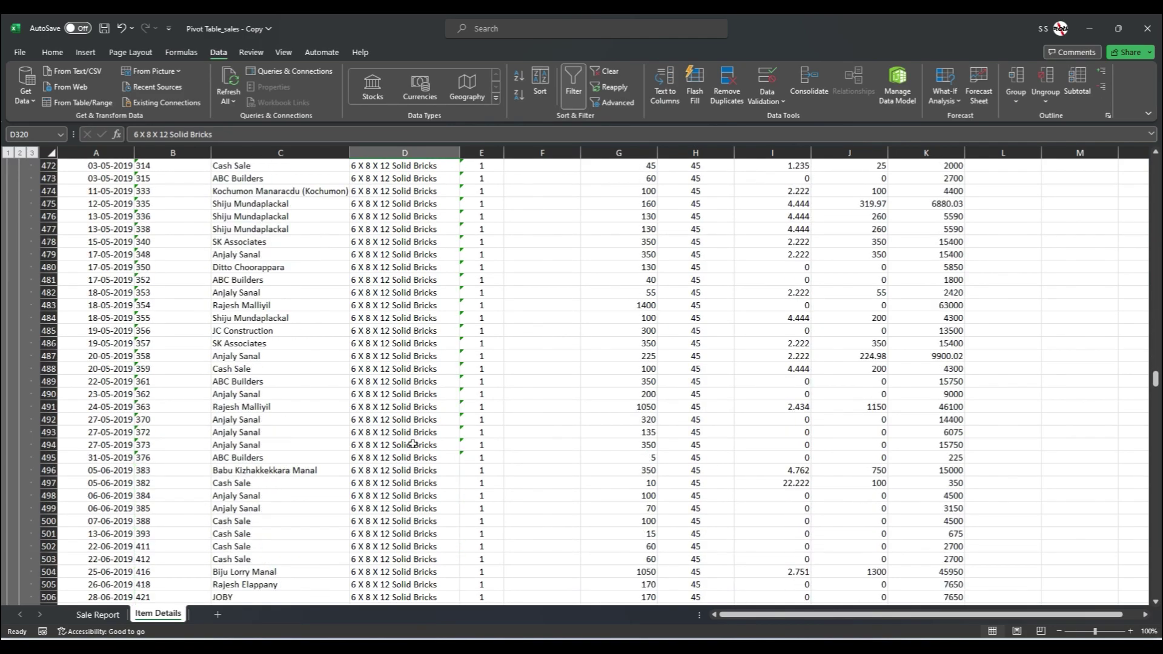
scroll(412, 447, down, 20)
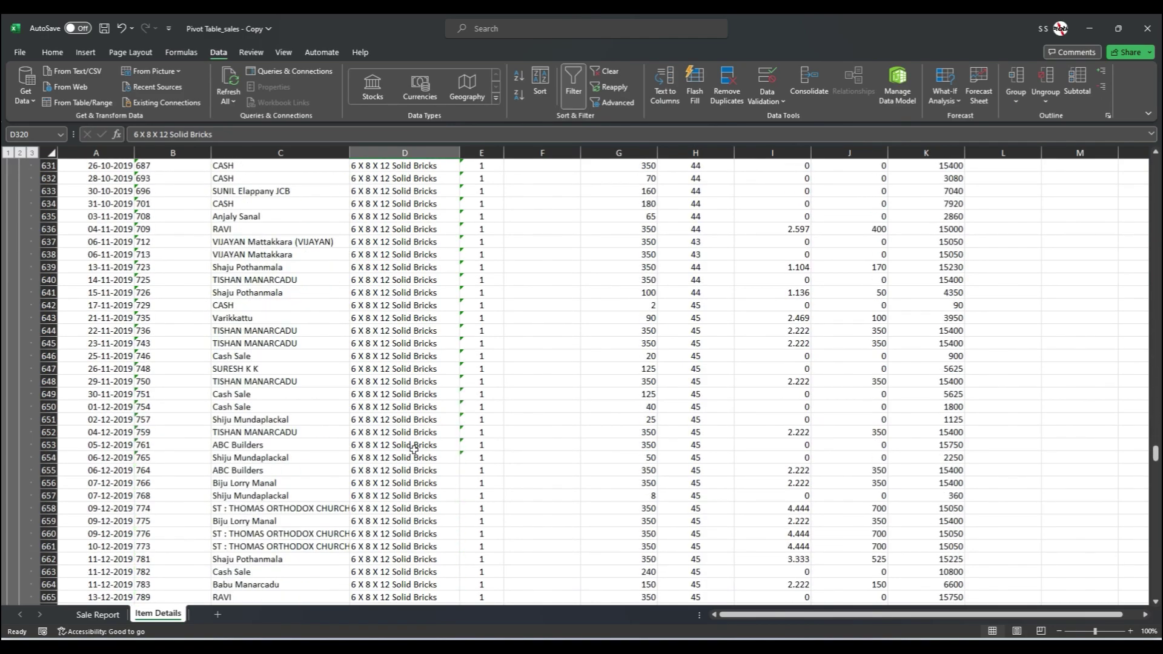
scroll(415, 448, down, 11)
scroll(414, 424, up, 4)
click(402, 305)
click(633, 306)
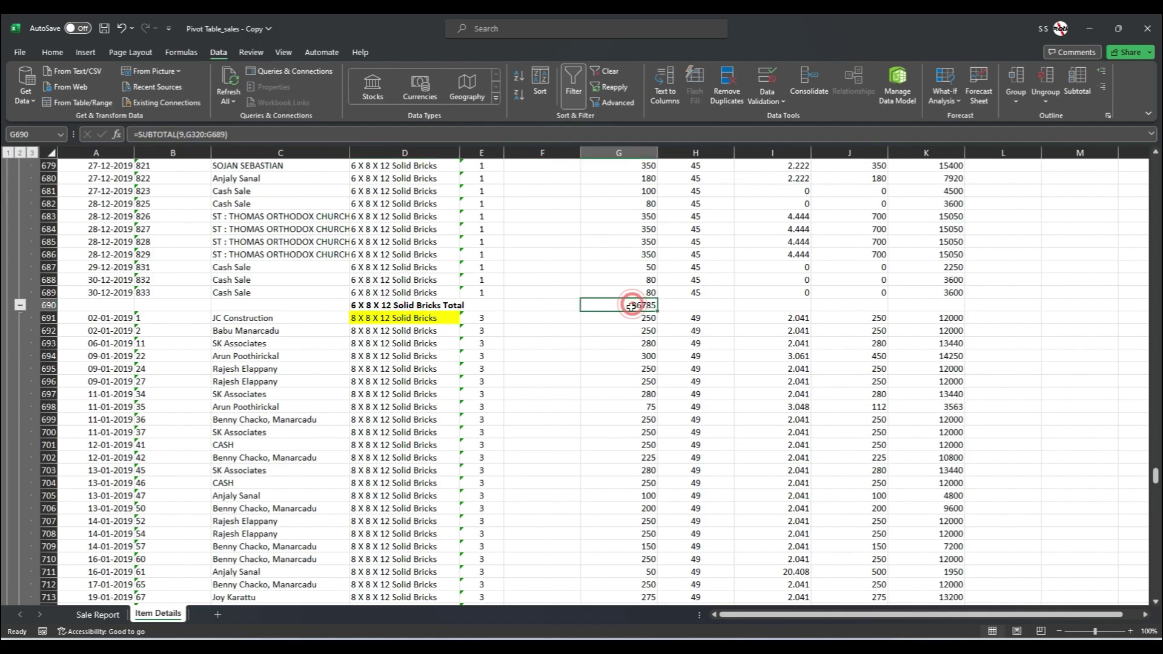
Look over the 8 X 8 X 12 Solid Bricks rows and return to the start of the subtotalled data.
scroll(448, 328, down, 20)
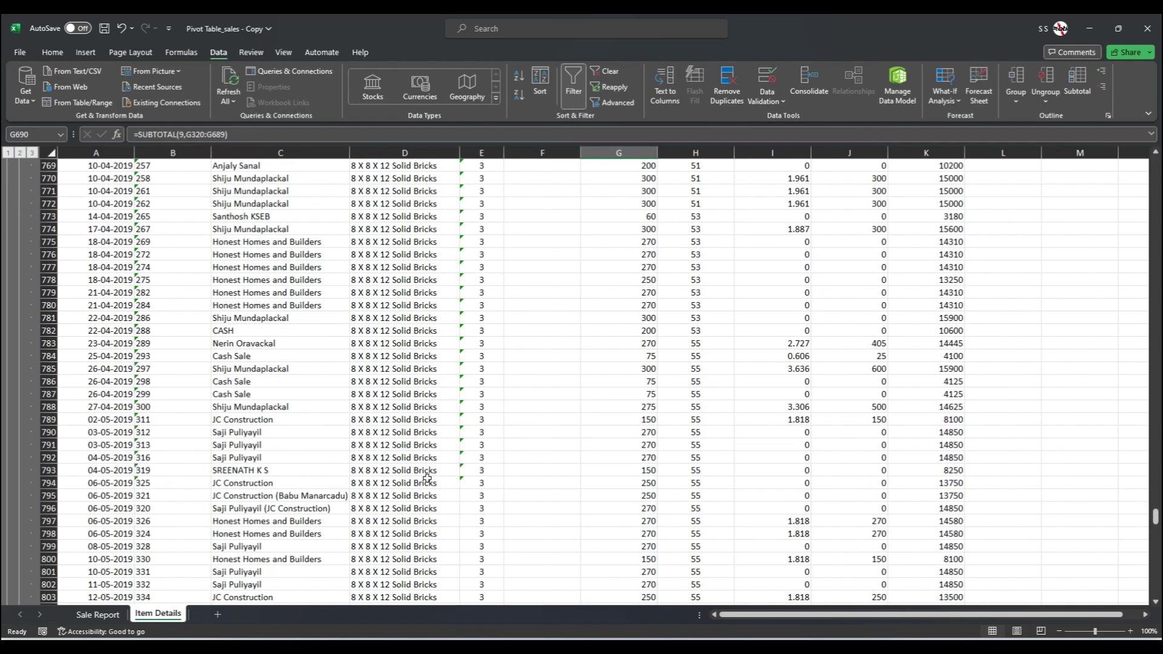
scroll(420, 448, up, 20)
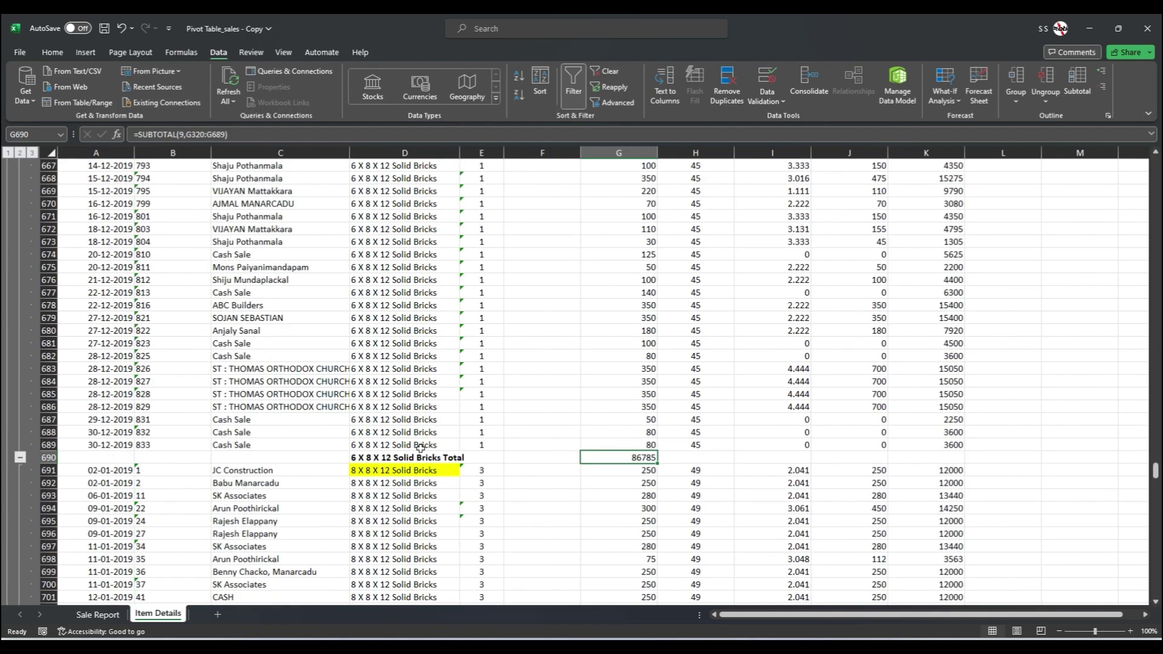
scroll(421, 448, up, 20)
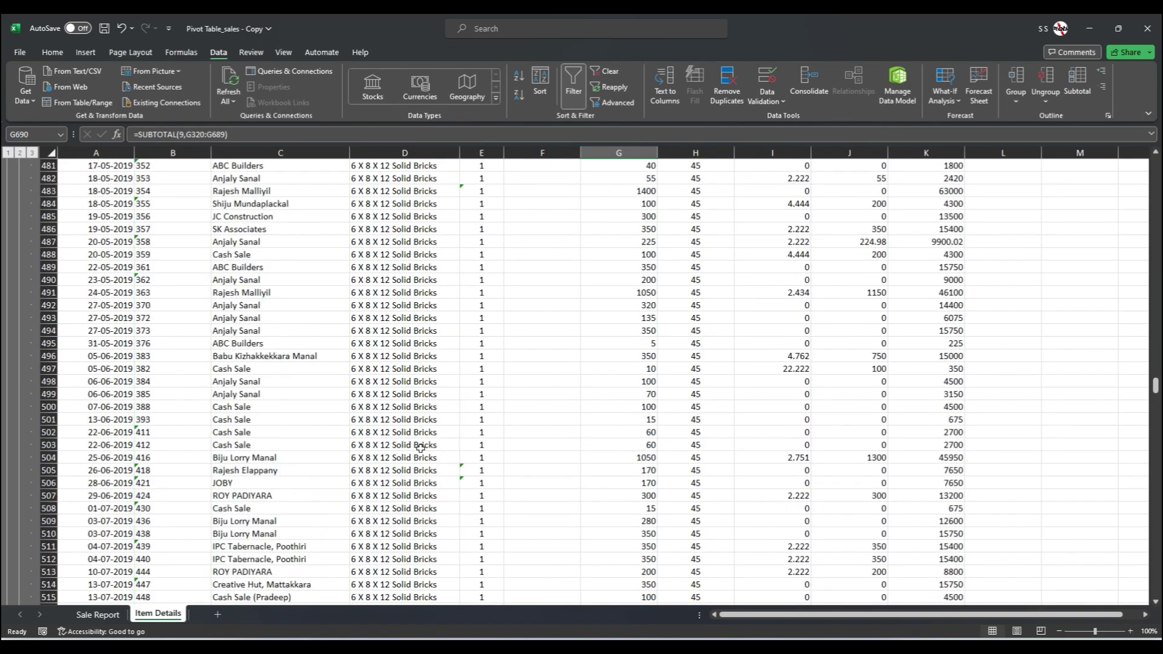
scroll(420, 448, up, 20)
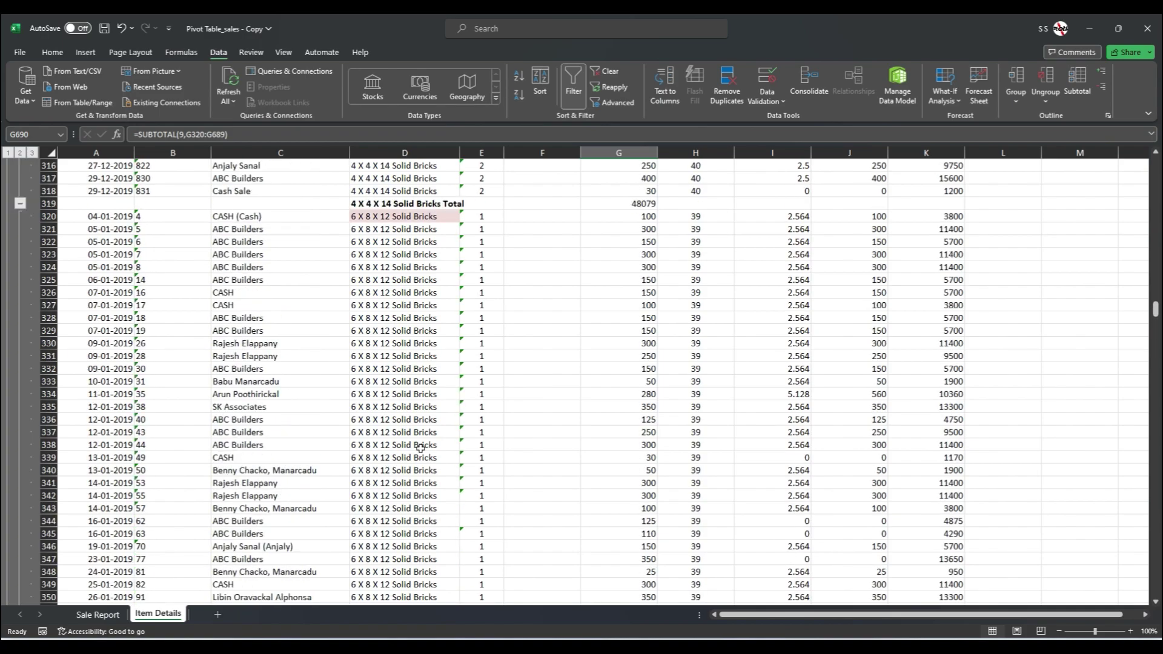
scroll(420, 448, up, 20)
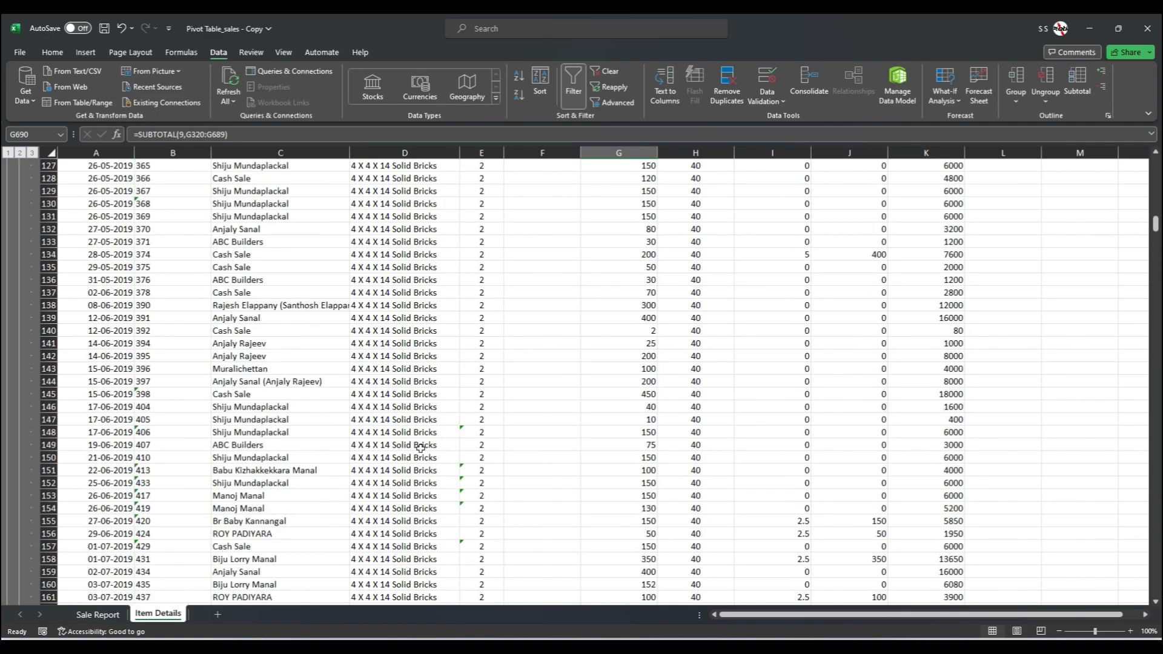
scroll(420, 449, up, 20)
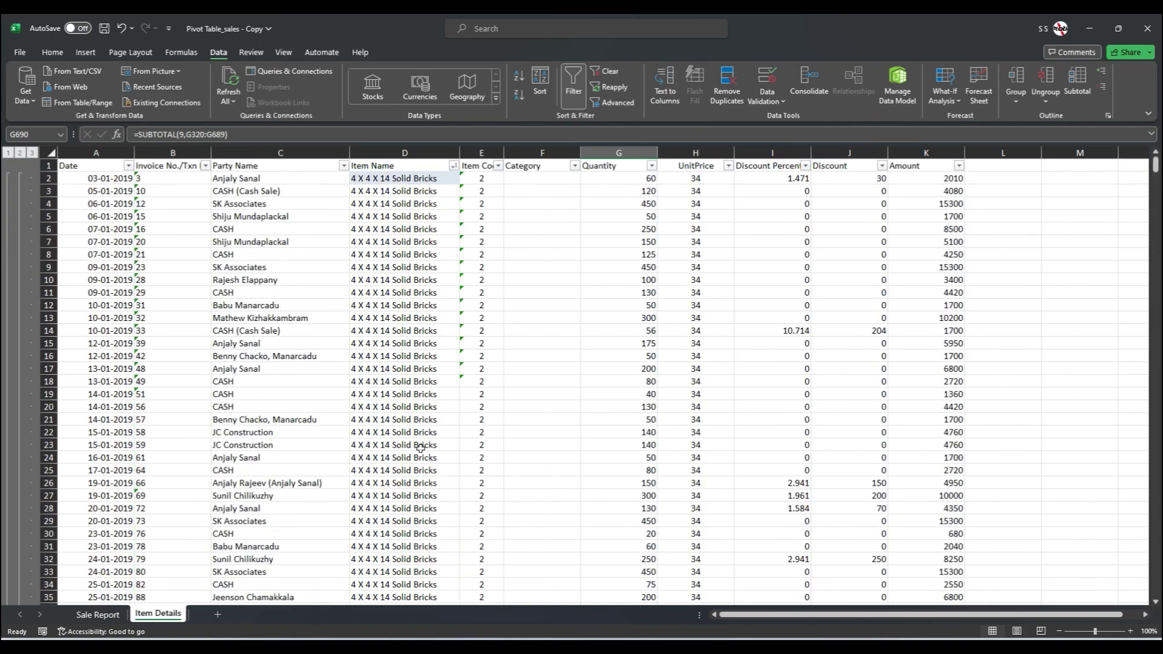
Collapse the outline to the grand total only and check the Grand Total quantity and its formula.
mouse_move(166, 385)
mouse_down()
mouse_move(10, 160)
mouse_move(24, 165)
mouse_up()
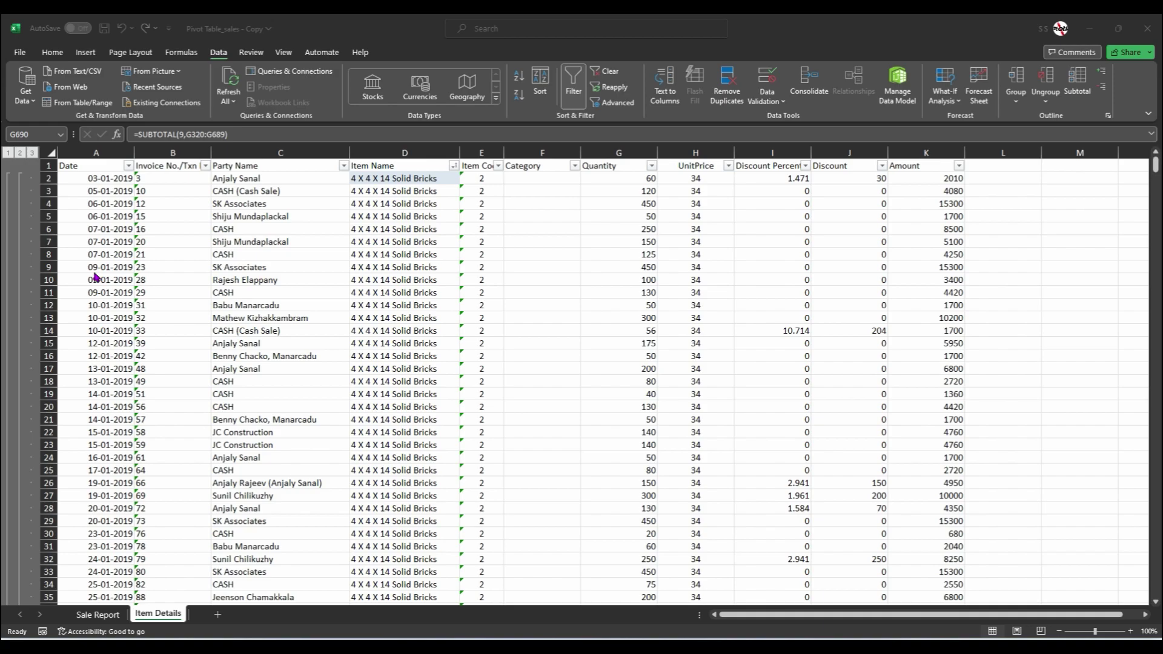
click(9, 155)
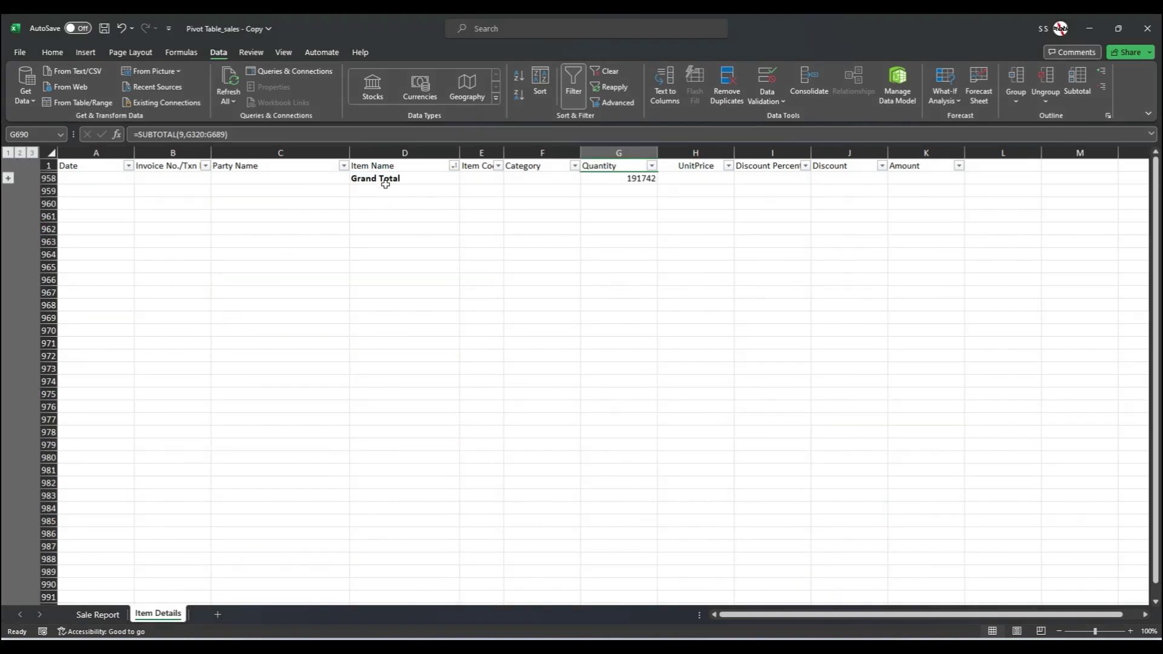
click(633, 178)
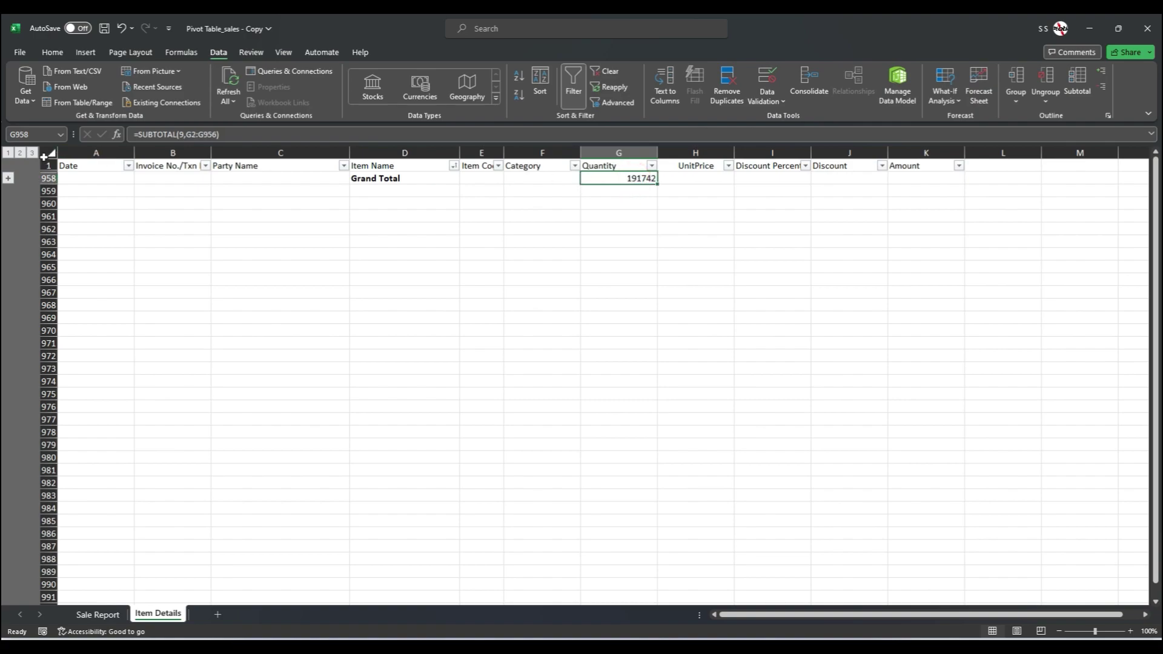
Show the outline at item-total level and check the Quantity total for 4 X 4 X 14 Solid Bricks.
click(20, 154)
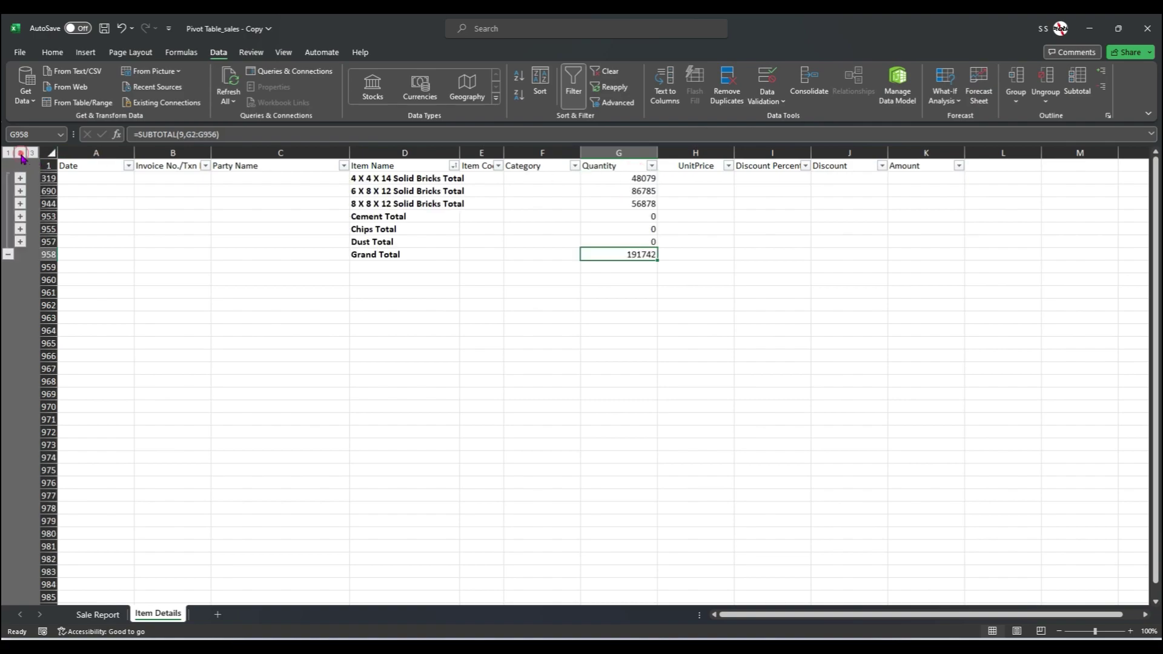
click(397, 179)
key(Right)
key(Right)
key(Right)
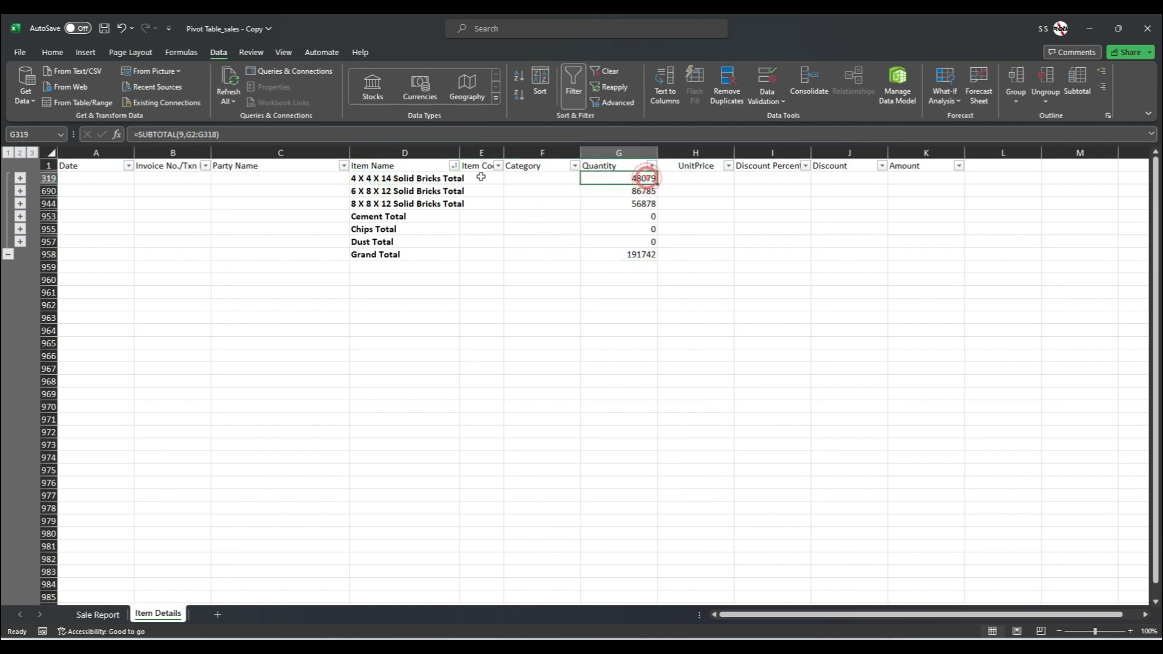
Check the Quantity totals for 6 X 8 X 12 Solid Bricks and 8 X 8 X 12 Solid Bricks in the collapsed summary.
click(414, 191)
key(Right)
key(Right)
key(Right)
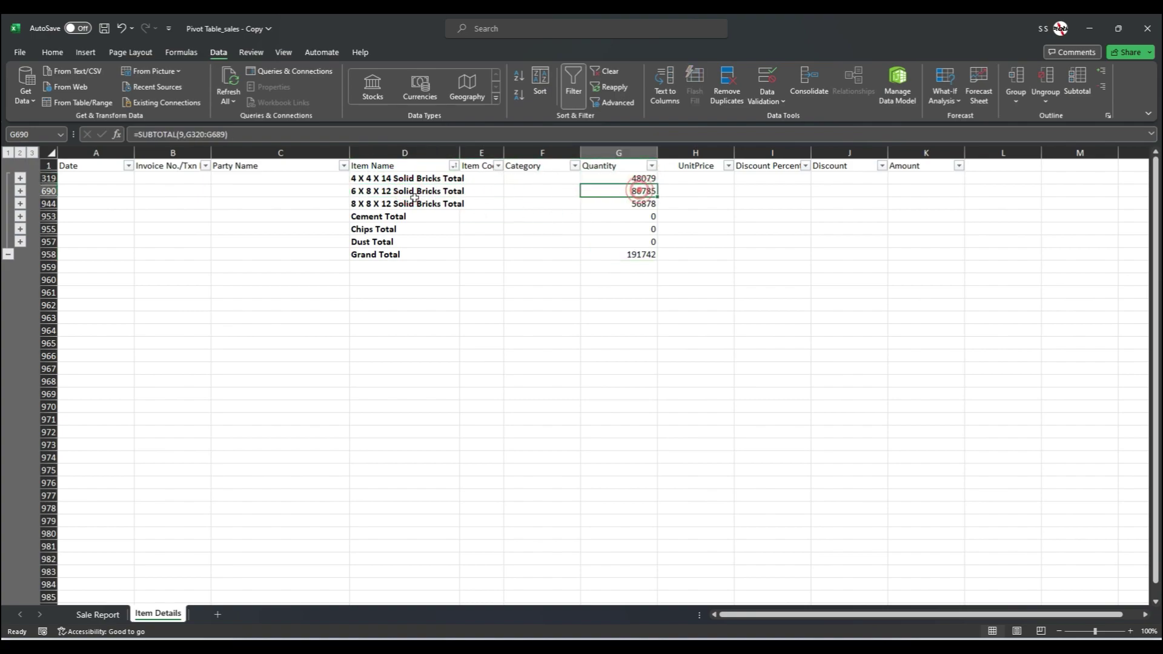
click(406, 203)
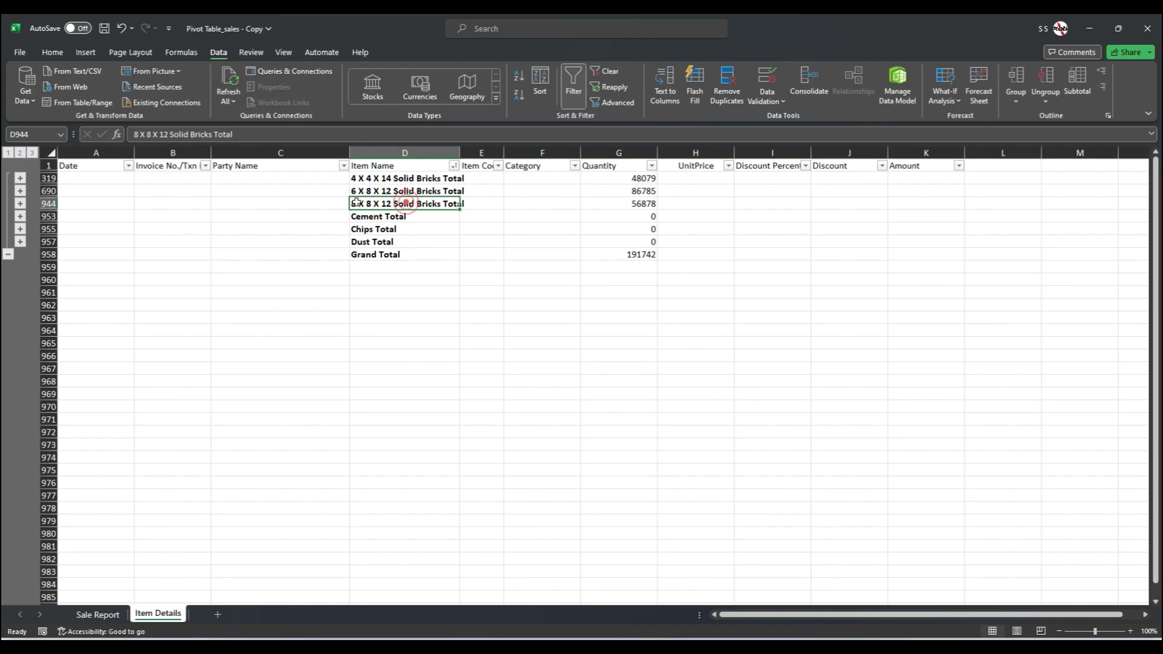
click(649, 205)
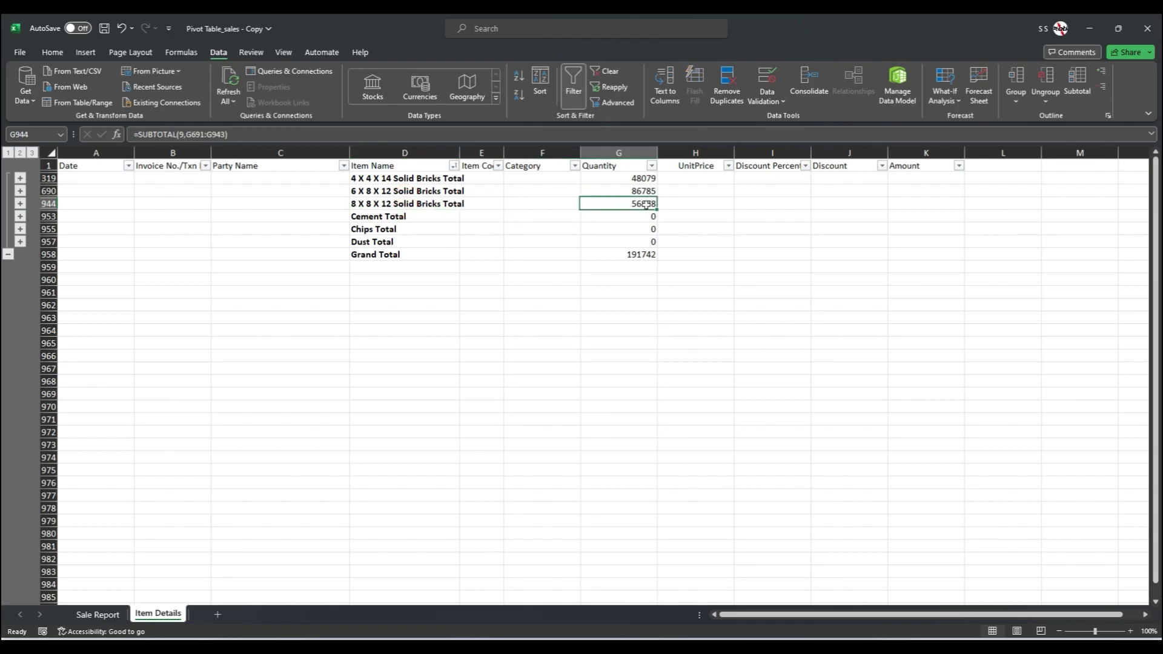
Show all detail rows of the subtotalled data and return the outline to the item totals.
click(33, 154)
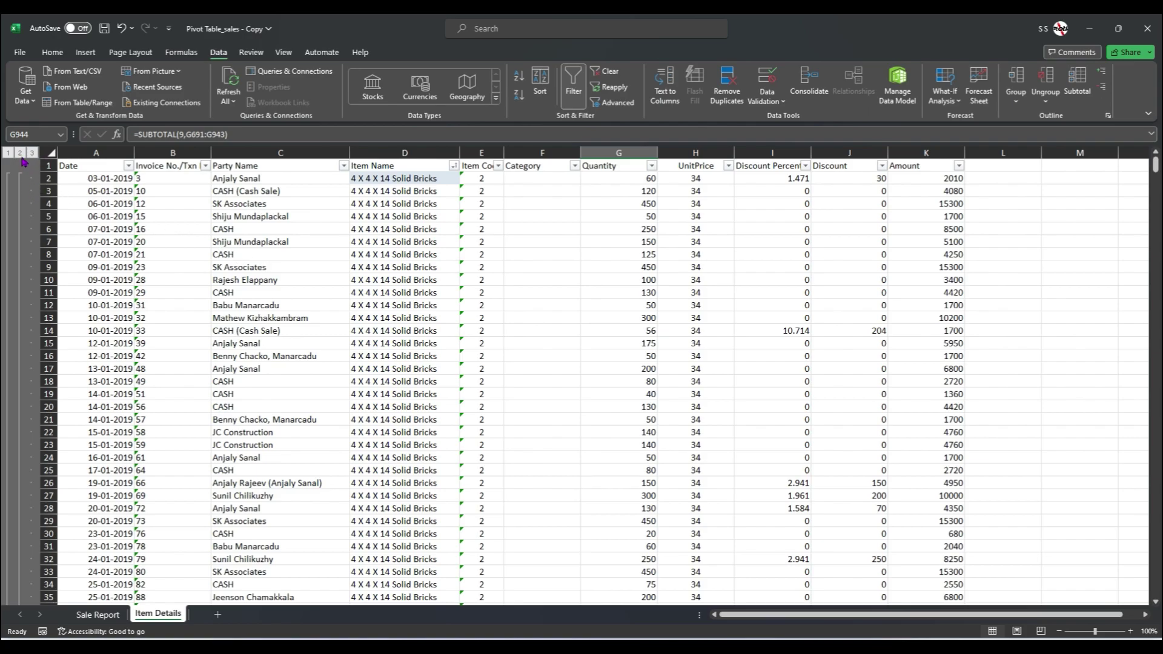
click(20, 153)
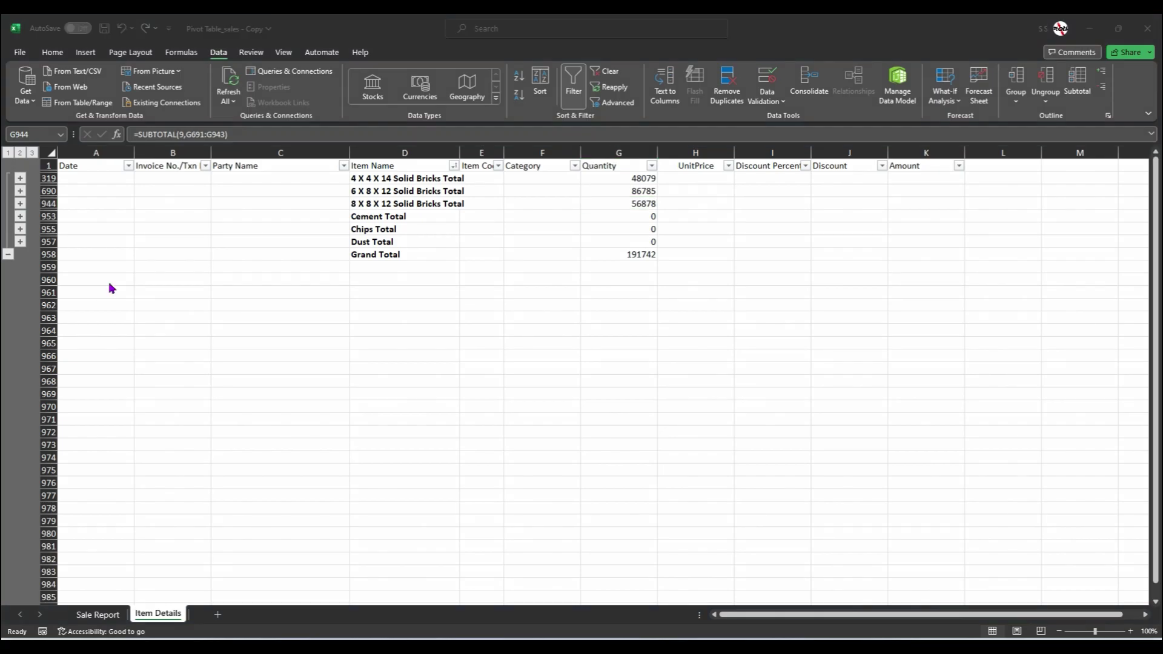
drag(109, 282, 28, 192)
Expand only the 4 X 4 X 14 Solid Bricks group to view its rows down to the total, and collapse it again.
click(20, 178)
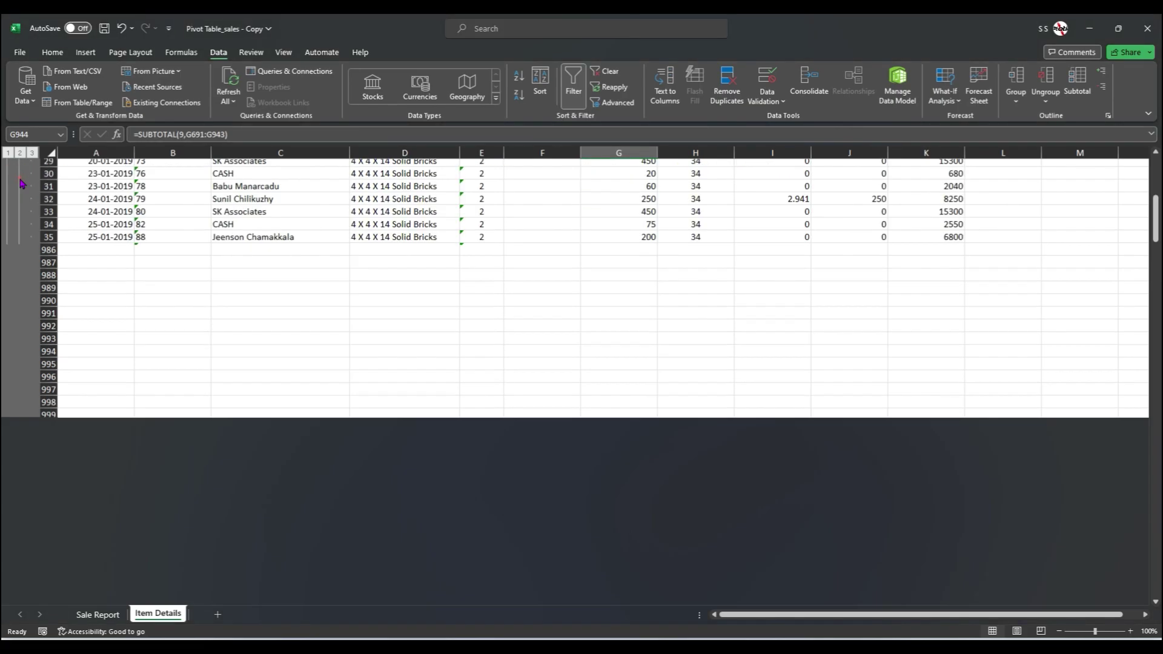
scroll(164, 236, down, 8)
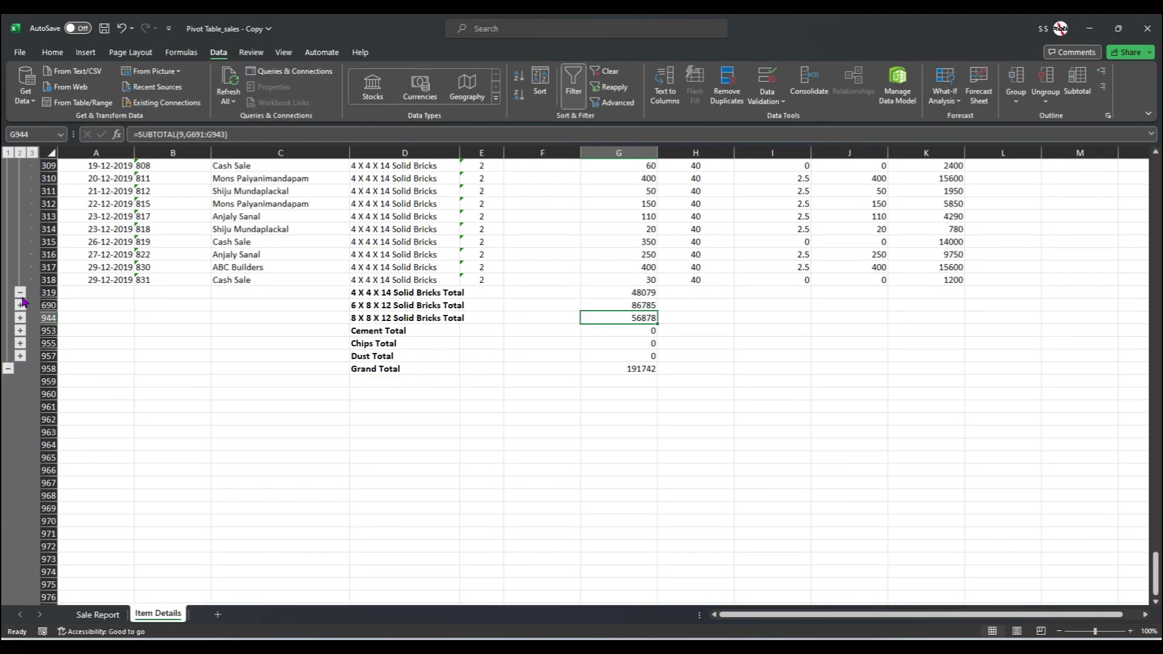
click(21, 294)
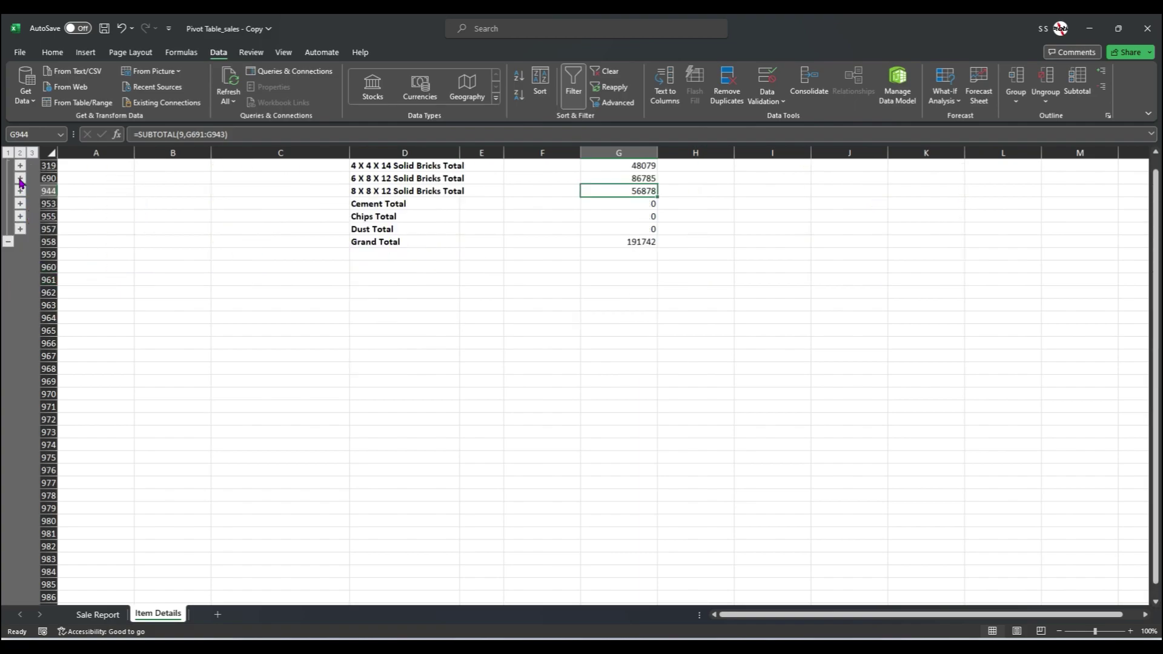
Expand the 6 X 8 X 12 Solid Bricks group, look through its sales rows, and return the outline to item totals.
click(360, 176)
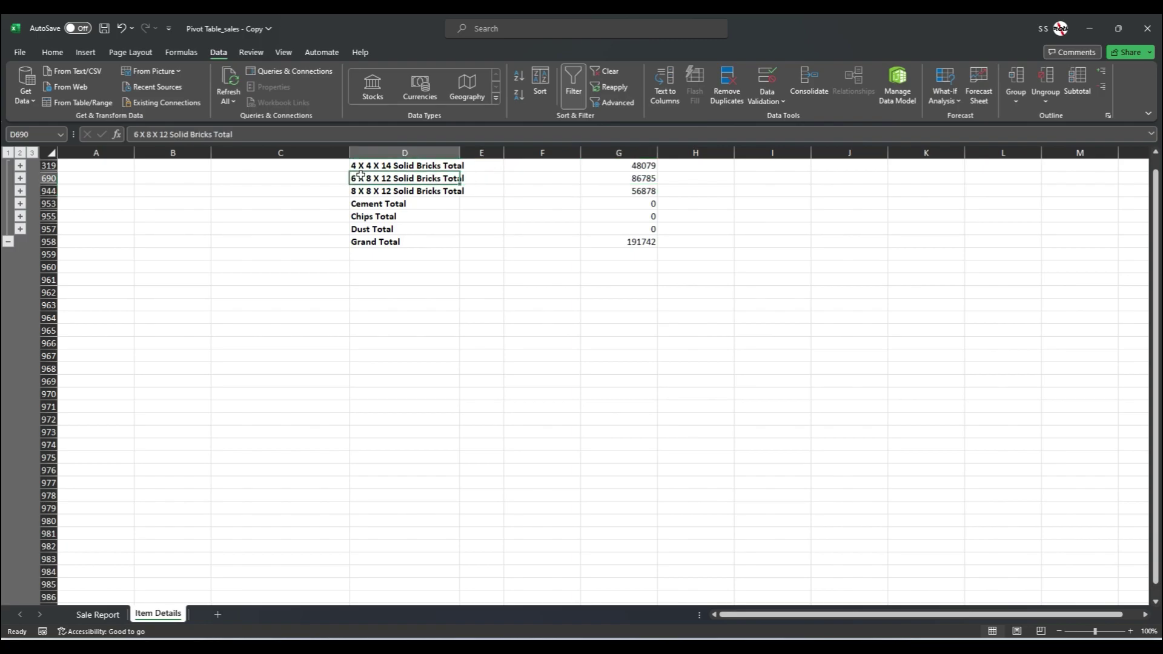
click(19, 178)
scroll(402, 260, down, 20)
scroll(402, 259, up, 15)
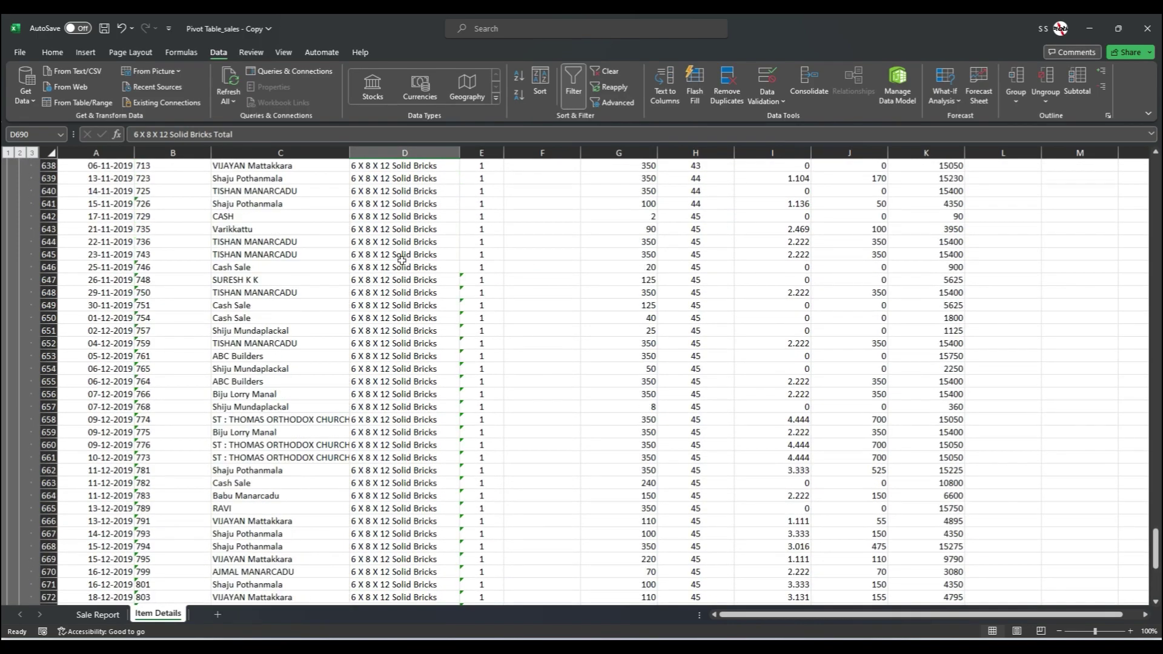
scroll(402, 260, up, 18)
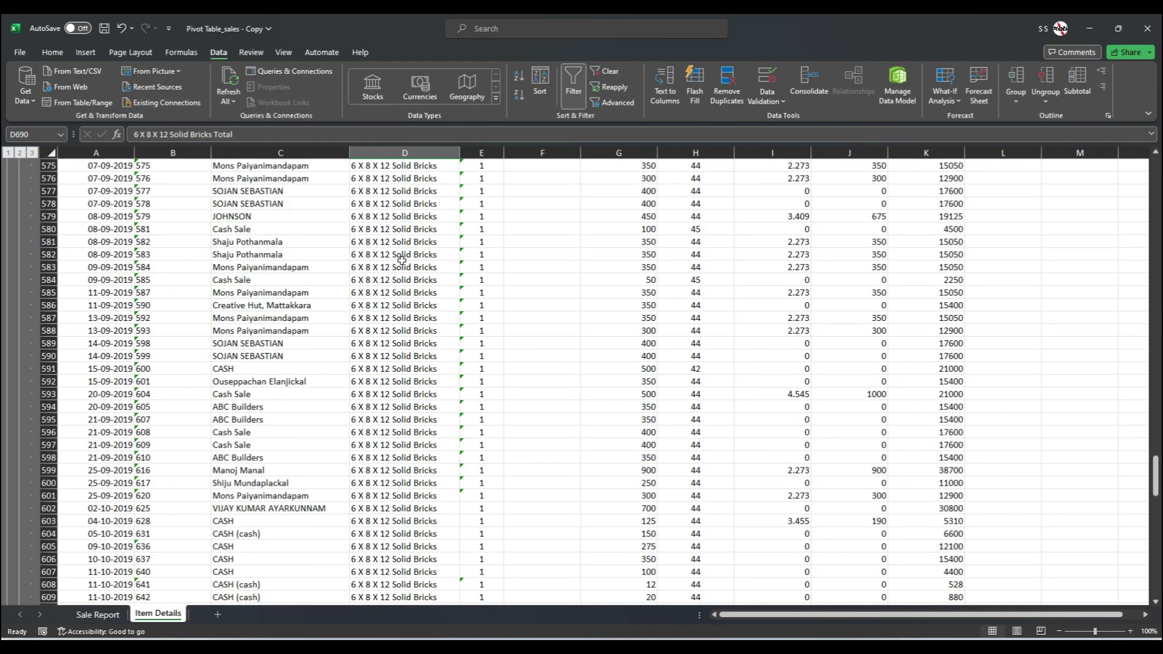
scroll(402, 264, up, 20)
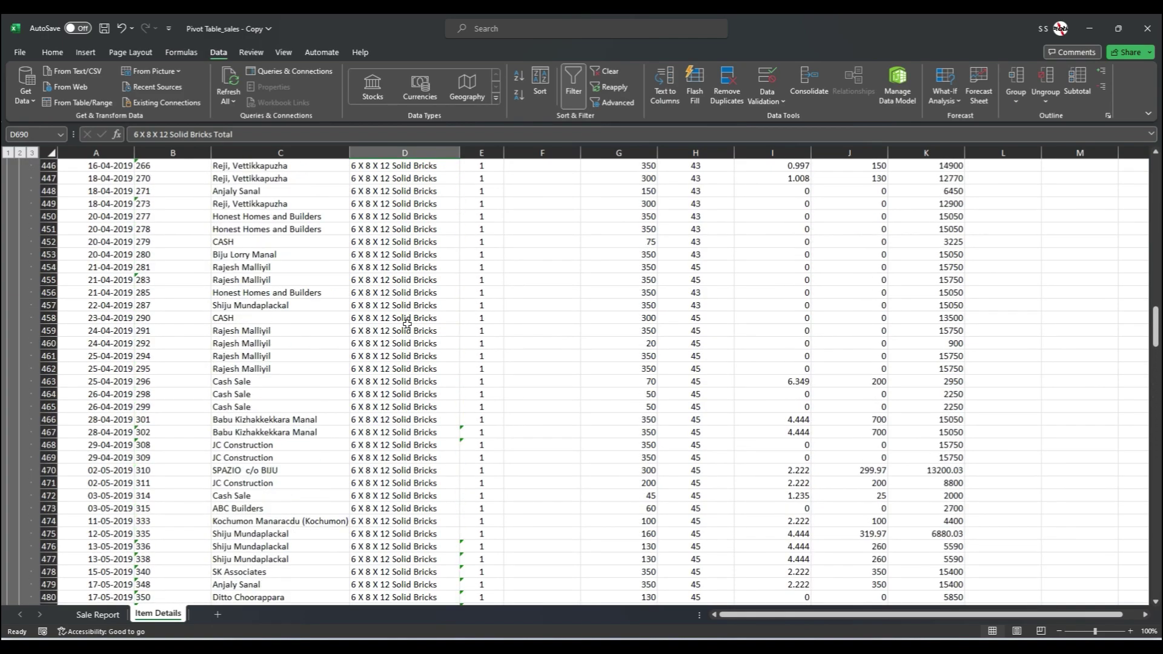
scroll(407, 325, up, 20)
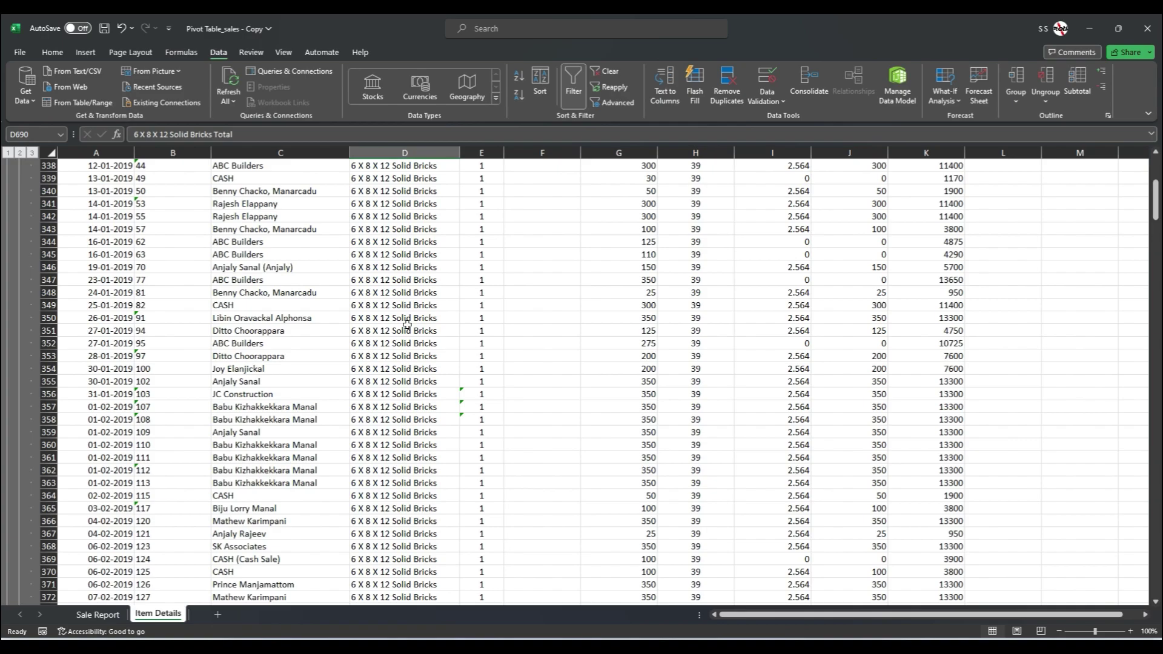
click(20, 153)
scroll(433, 224, up, 2)
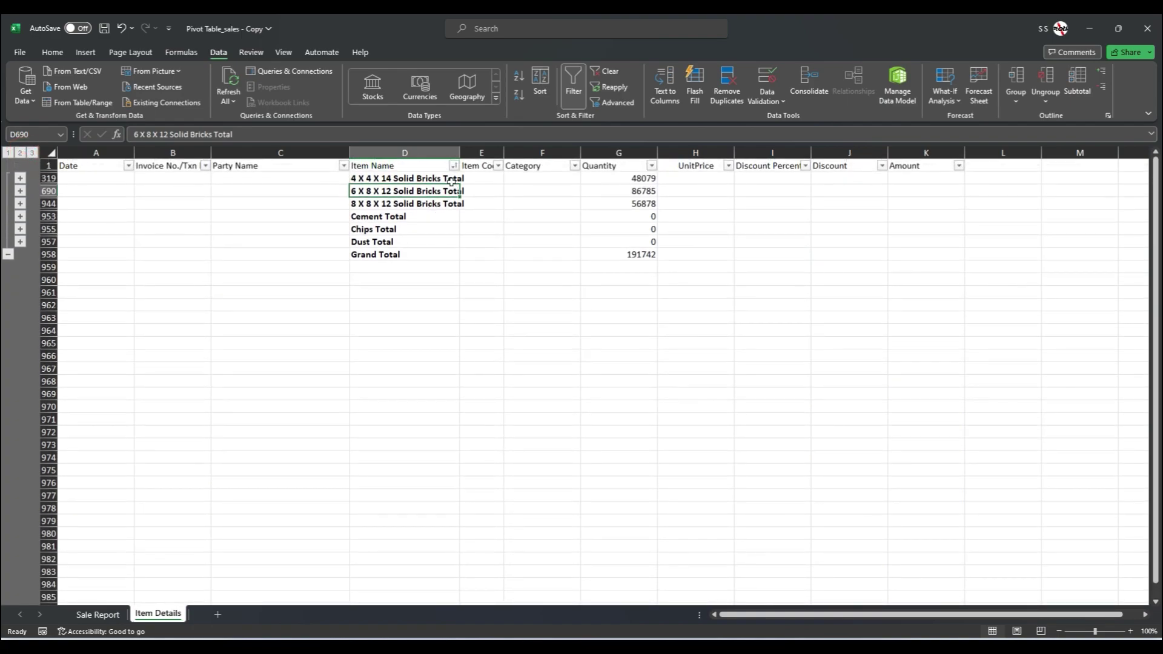